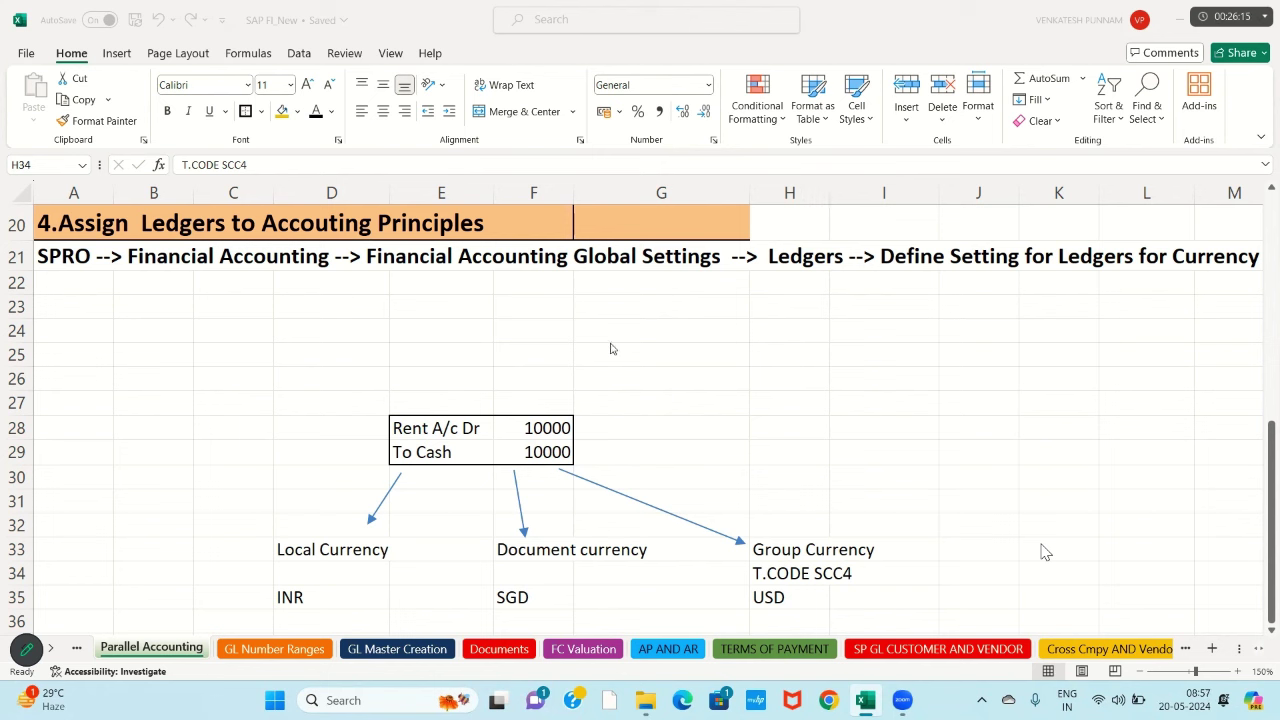
pyautogui.hotkey('alt', 'Tab')
pyautogui.click(532, 376)
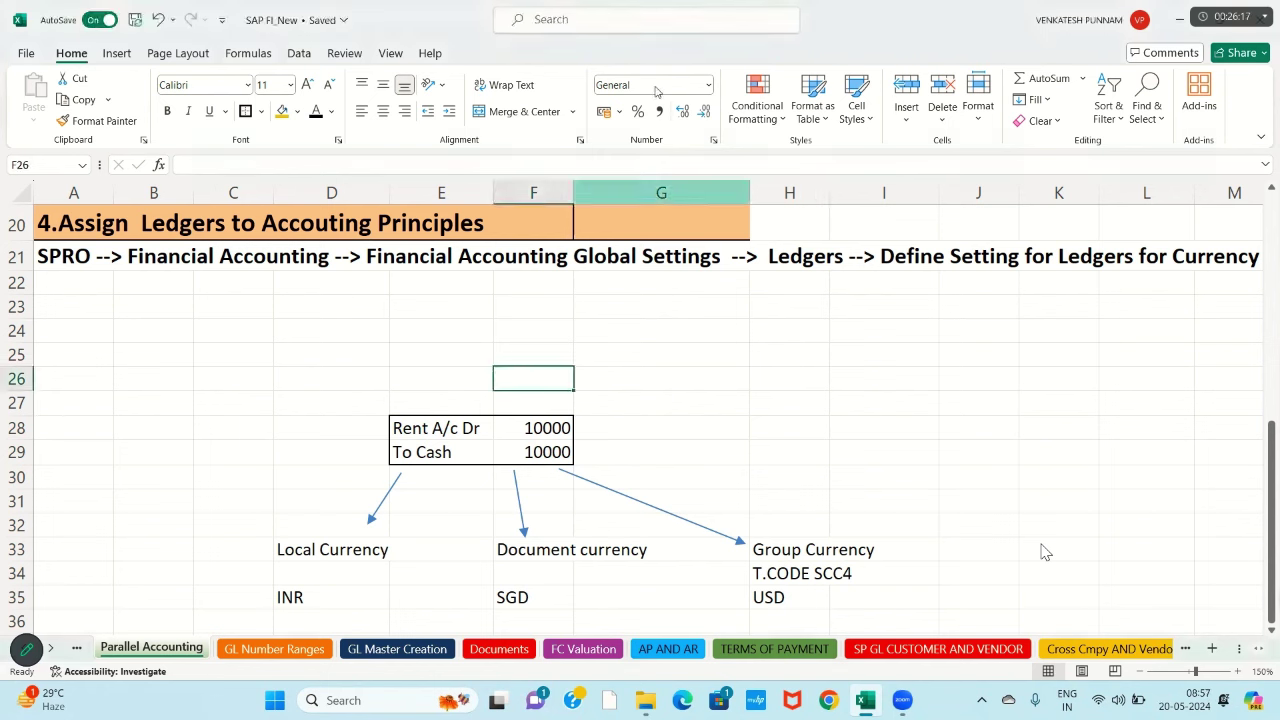
pyautogui.hotkey('alt', 'Tab')
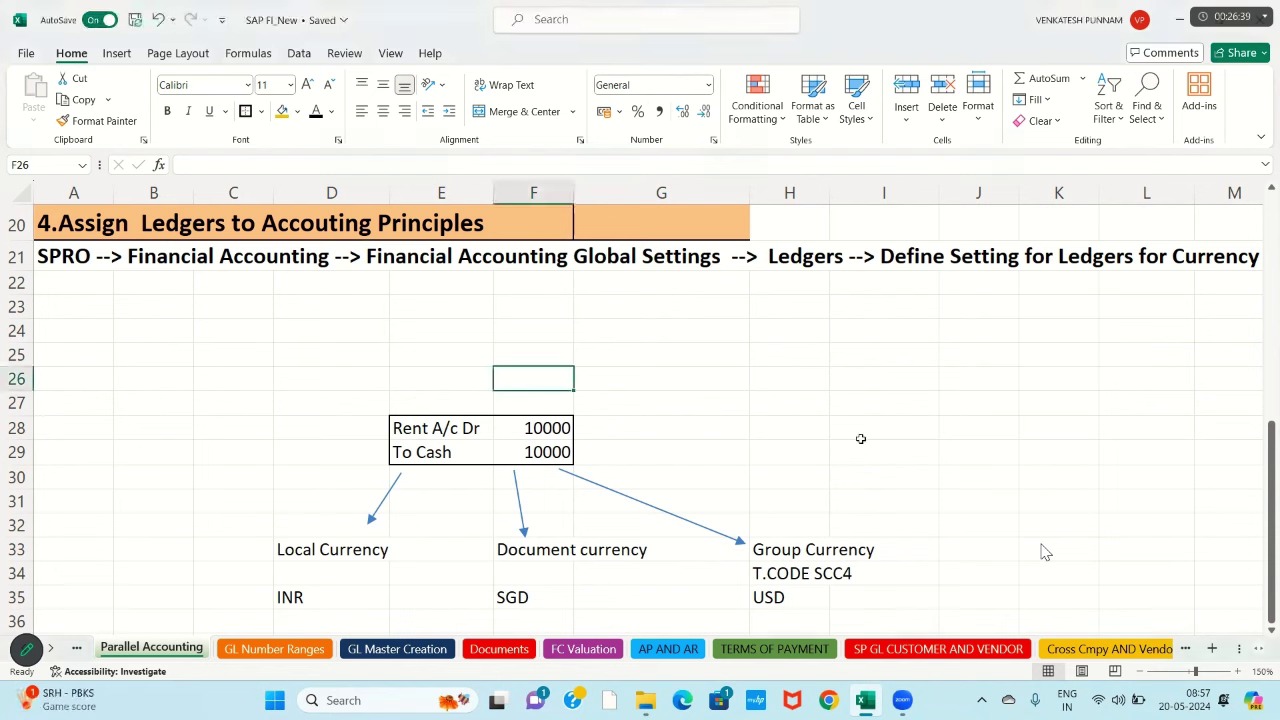
# Launch Remote Desktop Connection, connect to the preset computer with the account password, and accept the untrusted certificate
pyautogui.press('super+r')
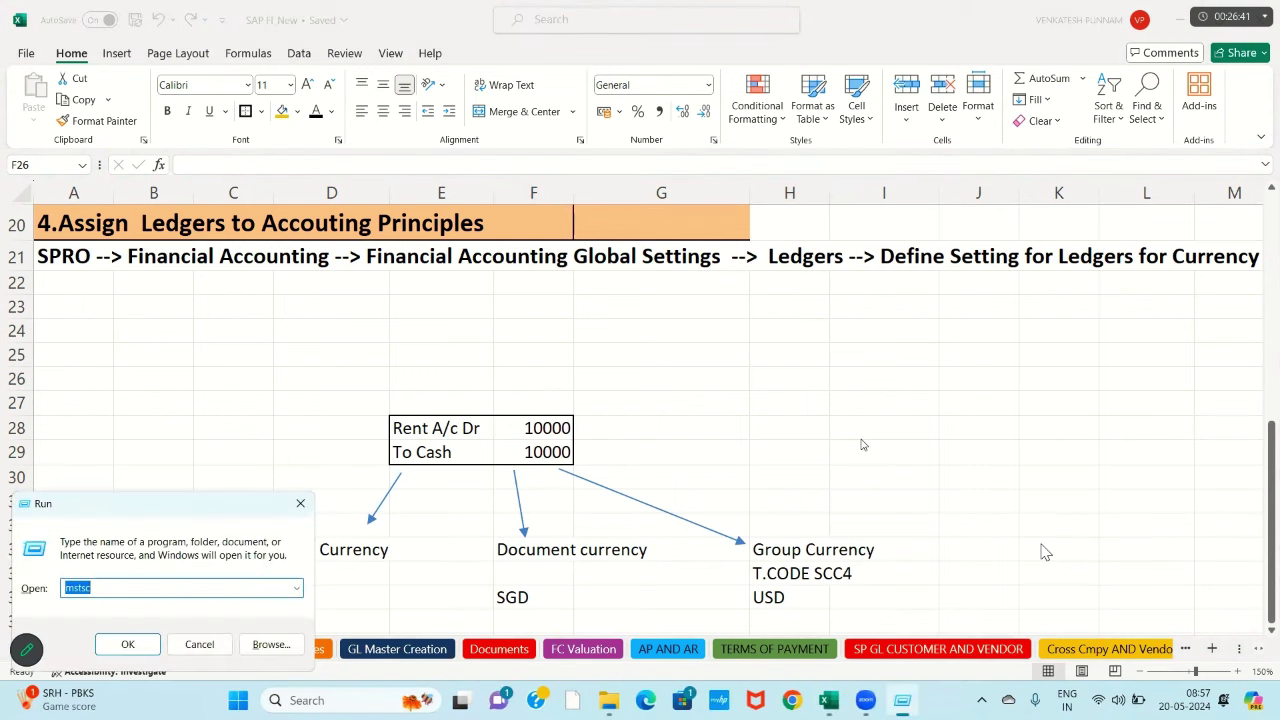
pyautogui.press('Return')
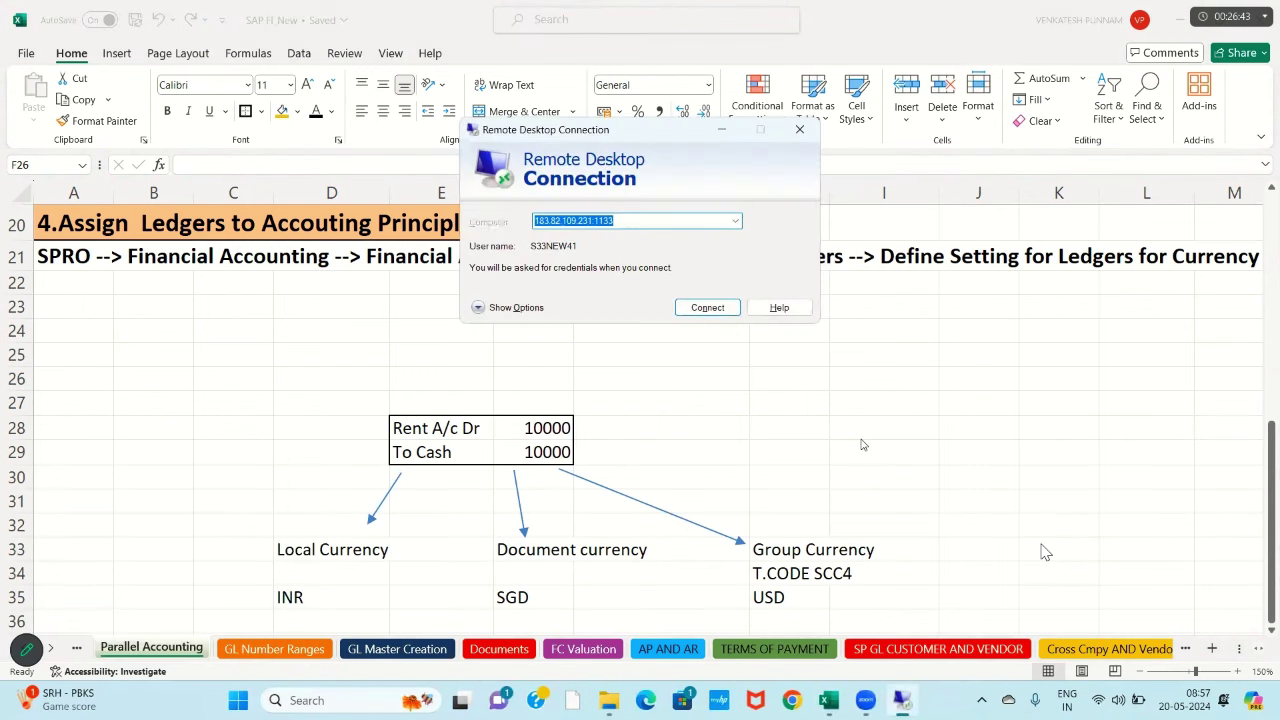
pyautogui.press('Return')
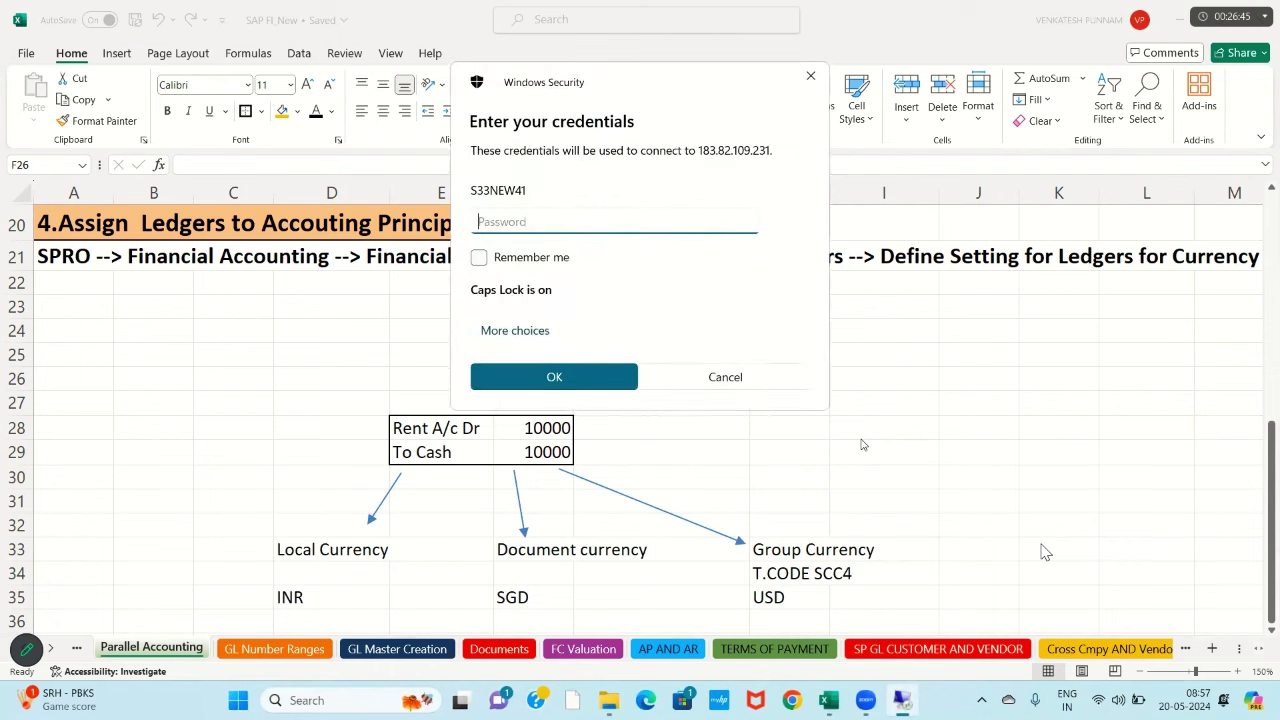
pyautogui.press('capslock')
pyautogui.write('•••')
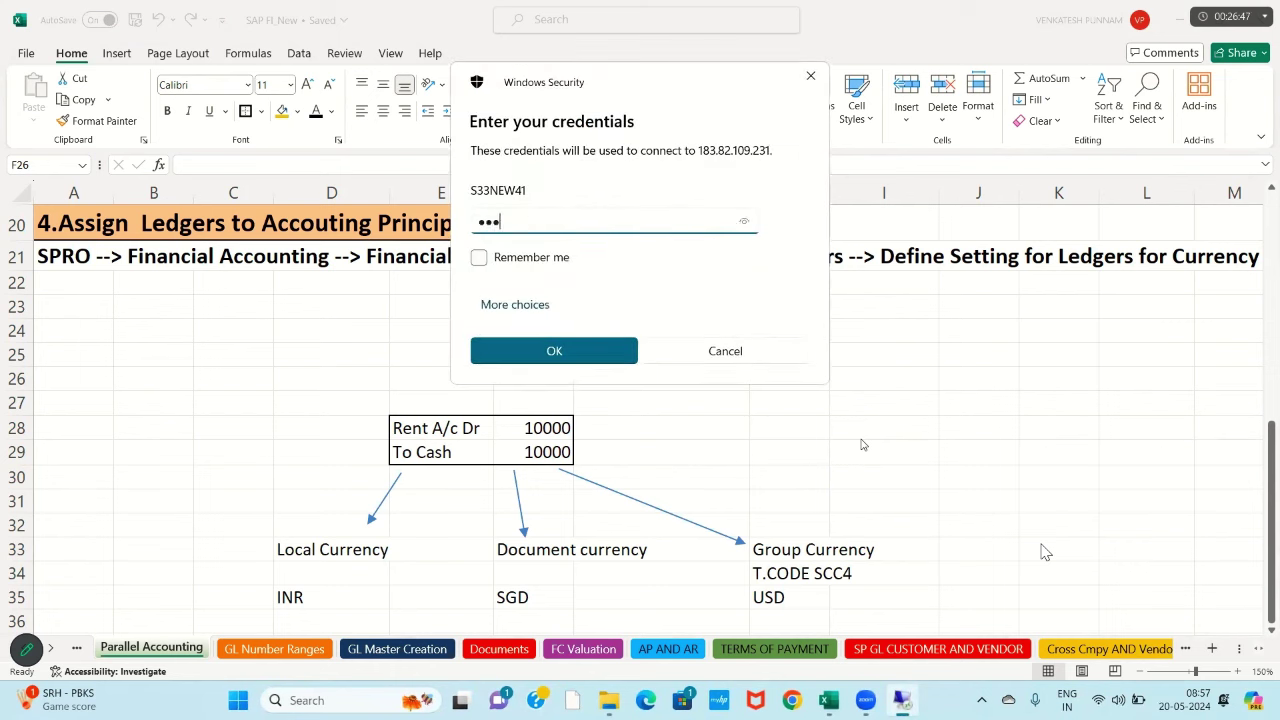
pyautogui.write('••')
pyautogui.press('Return')
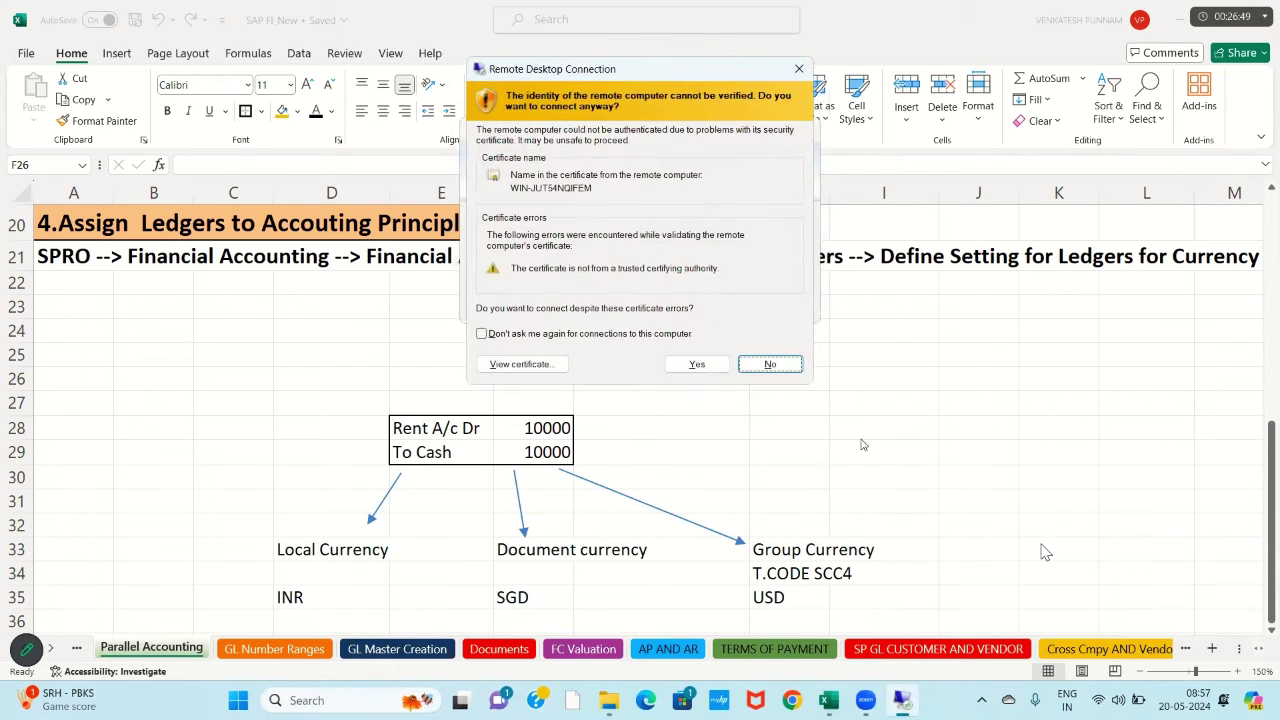
pyautogui.press('Left')
pyautogui.press('Return')
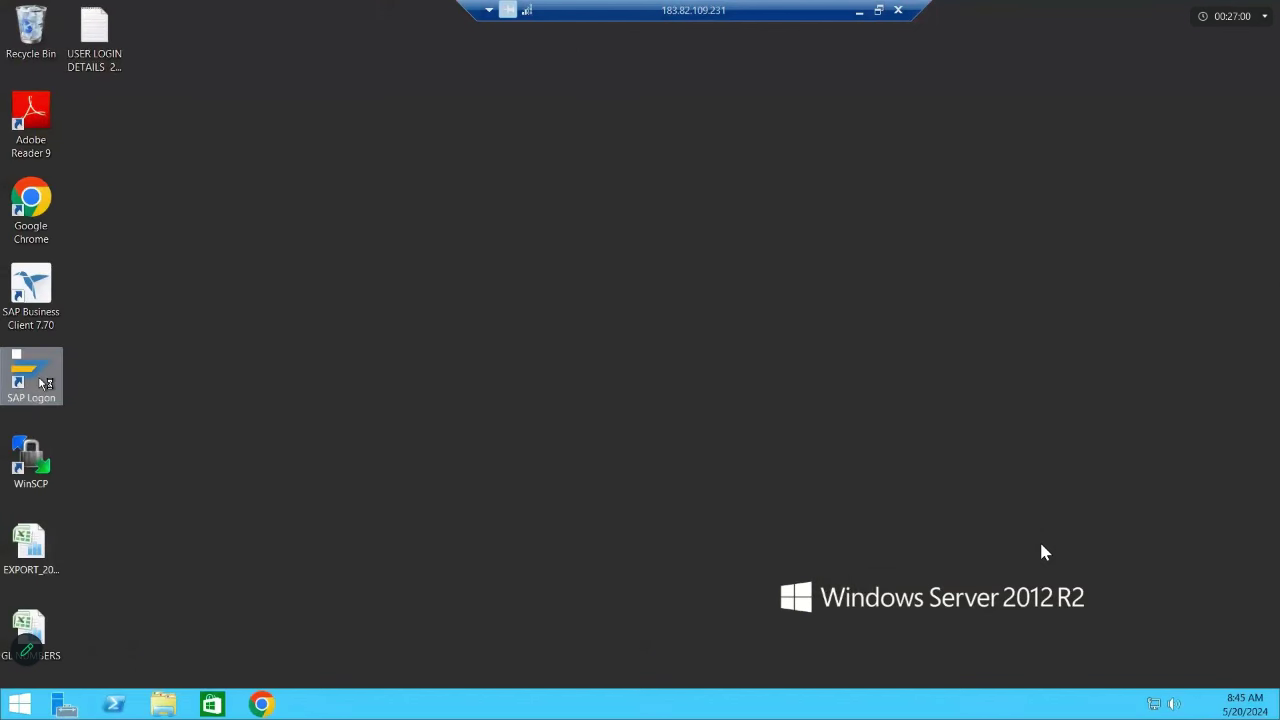
# Launch SAP Logon from the remote desktop and open the S4HANA system connection
pyautogui.doubleClick(44, 383)
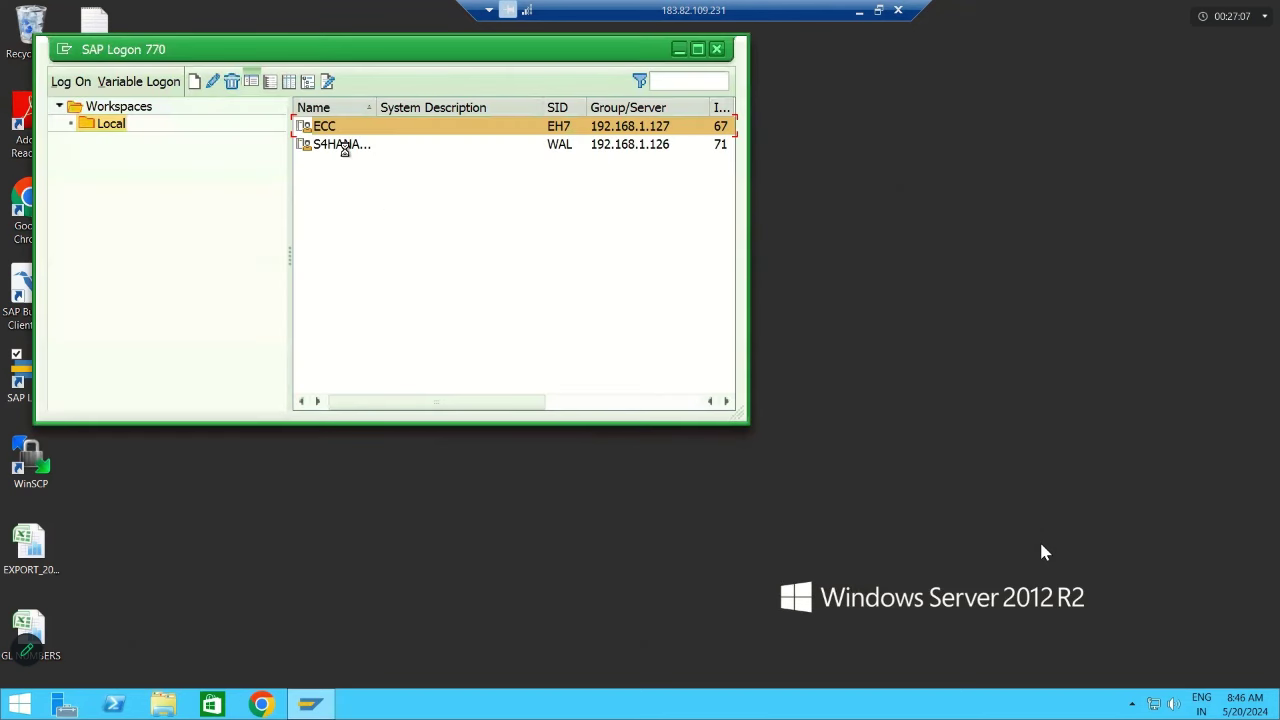
pyautogui.click(348, 145)
pyautogui.doubleClick(350, 148)
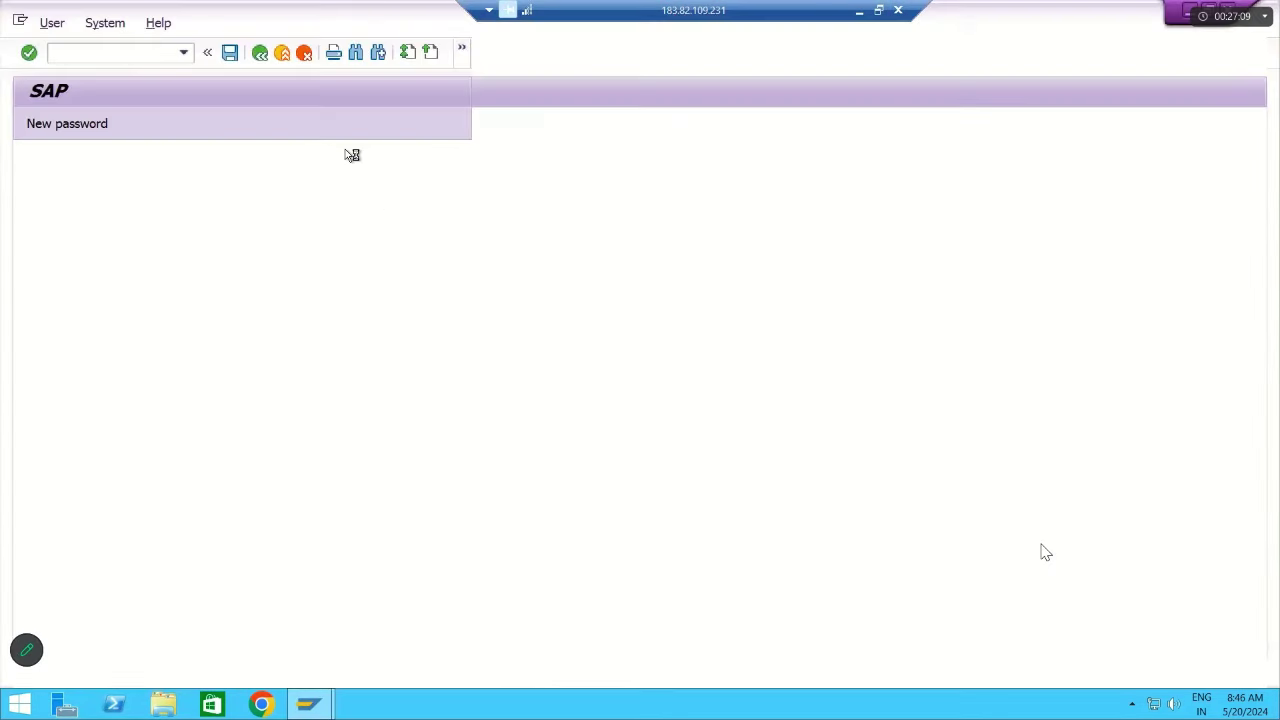
# Log on to client 220 by filling in the user name and the account password
pyautogui.click(222, 203)
pyautogui.press('Down')
pyautogui.press('Tab')
pyautogui.hotkey('ctrl', 'v')
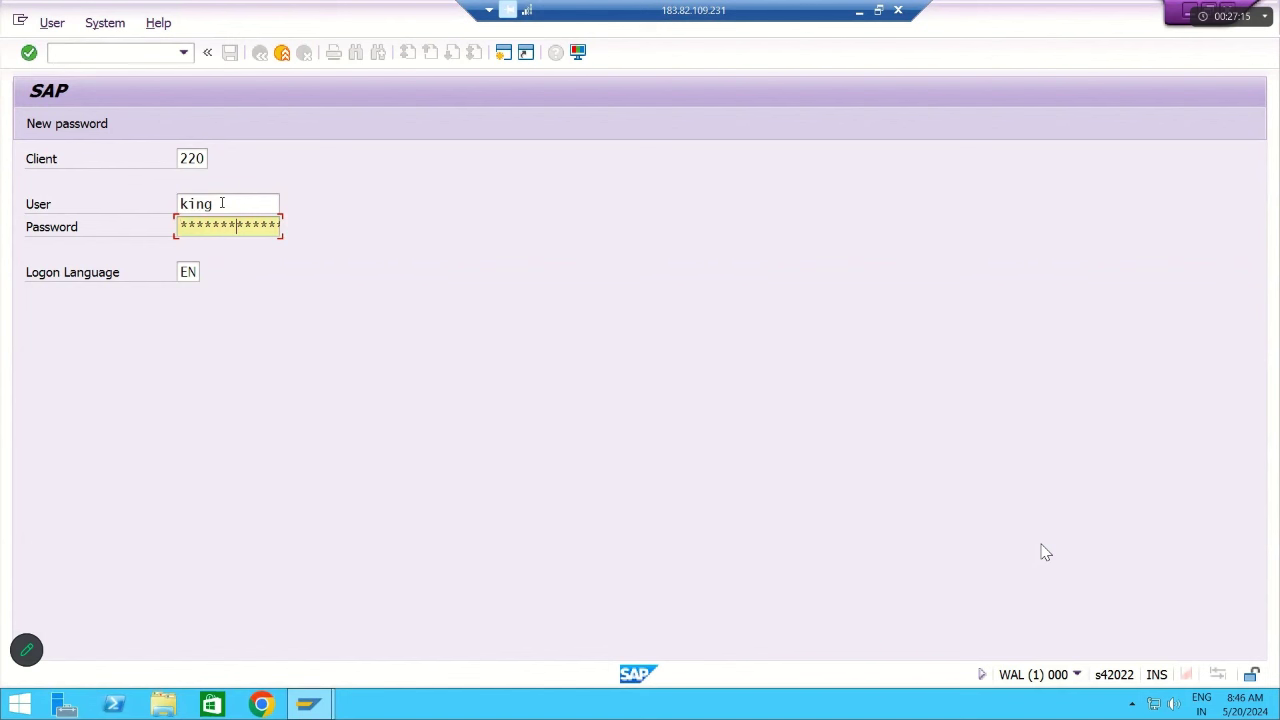
pyautogui.press('Return')
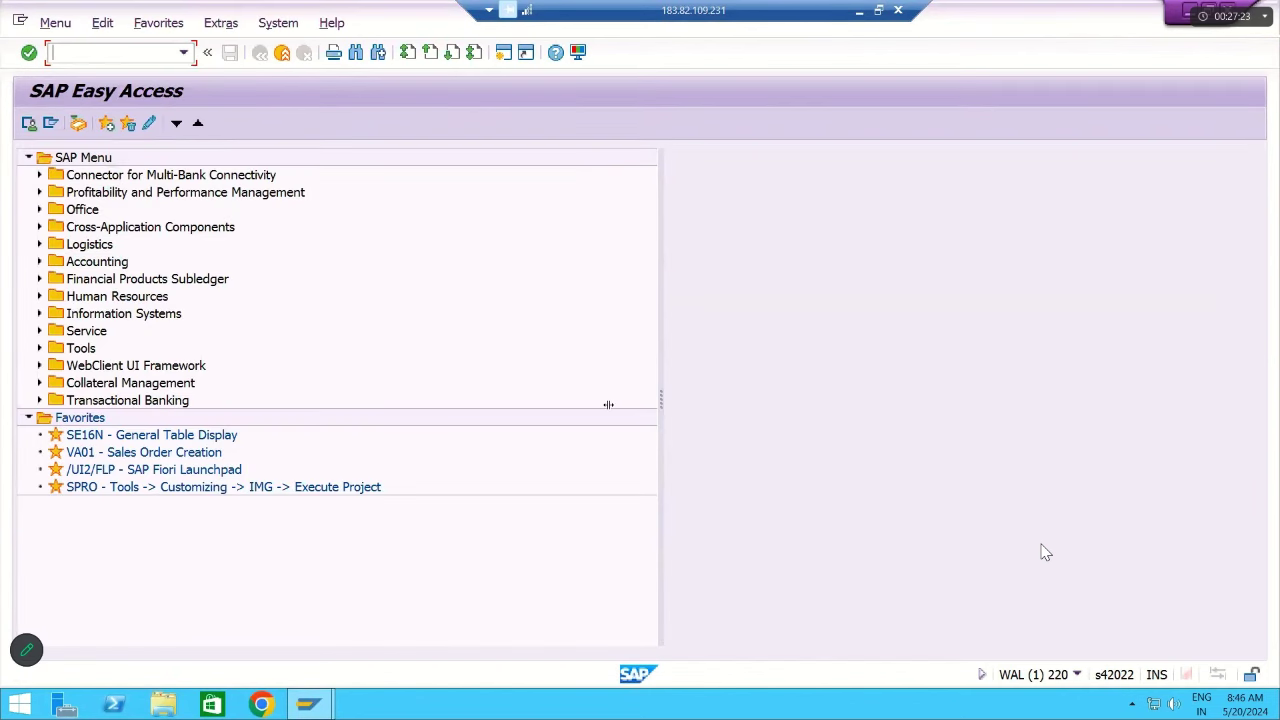
# Narrow the SAP Easy Access menu tree and open the Clients overview with transaction SCC4
pyautogui.moveTo(496, 414); pyautogui.dragTo(481, 412)
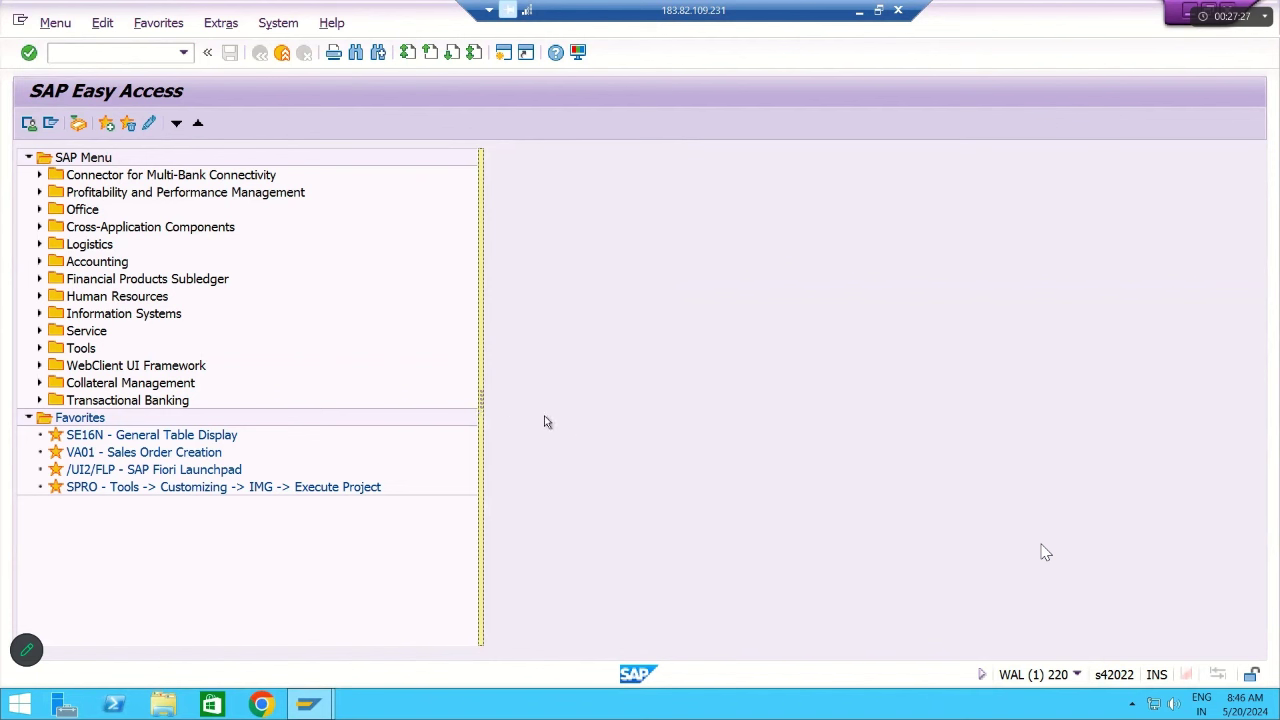
pyautogui.click(135, 55)
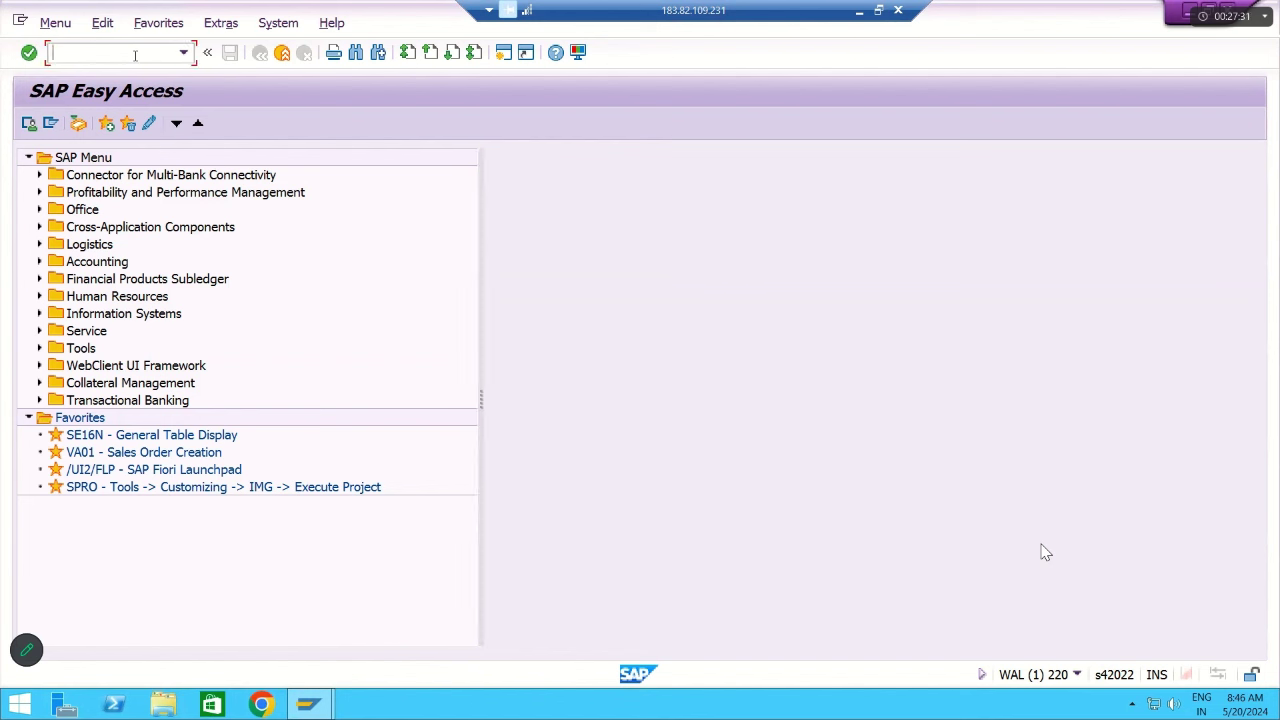
pyautogui.write('SCC4')
pyautogui.press('Return')
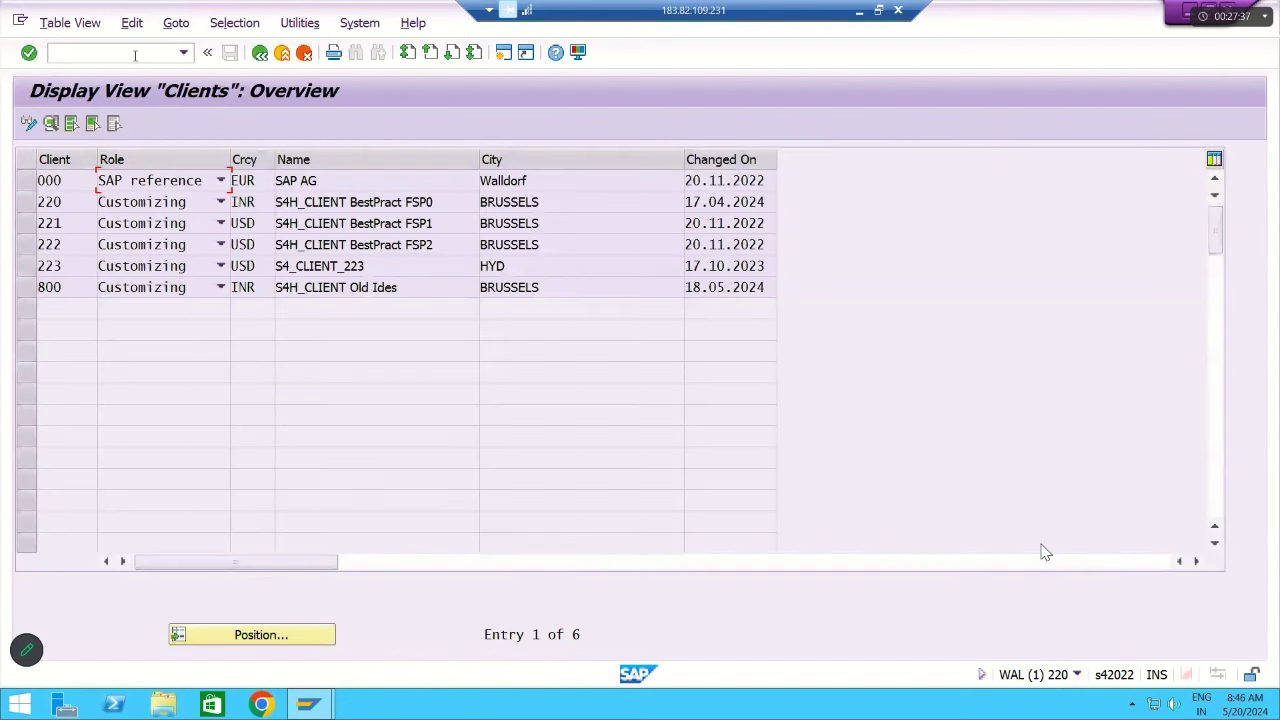
# Open a new session and another S4HANA logon screen, and examine its client, user and password fields before closing it
pyautogui.click(504, 52)
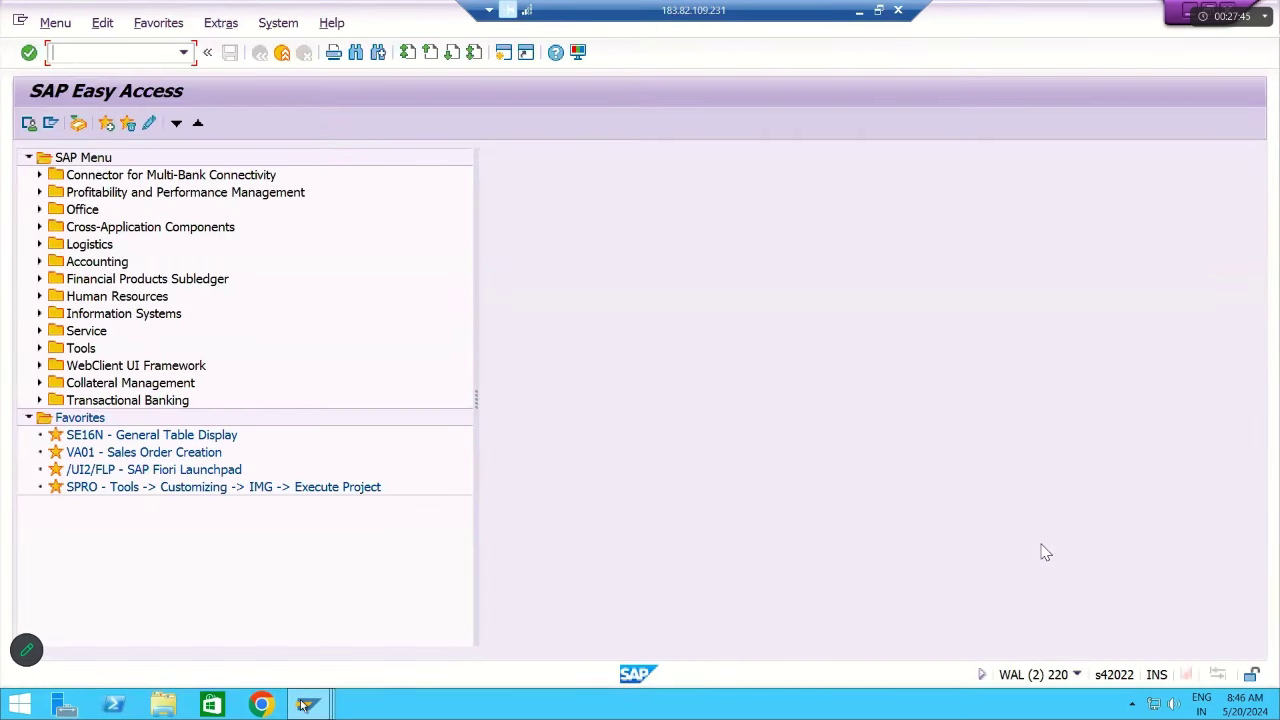
pyautogui.moveTo(294, 698)
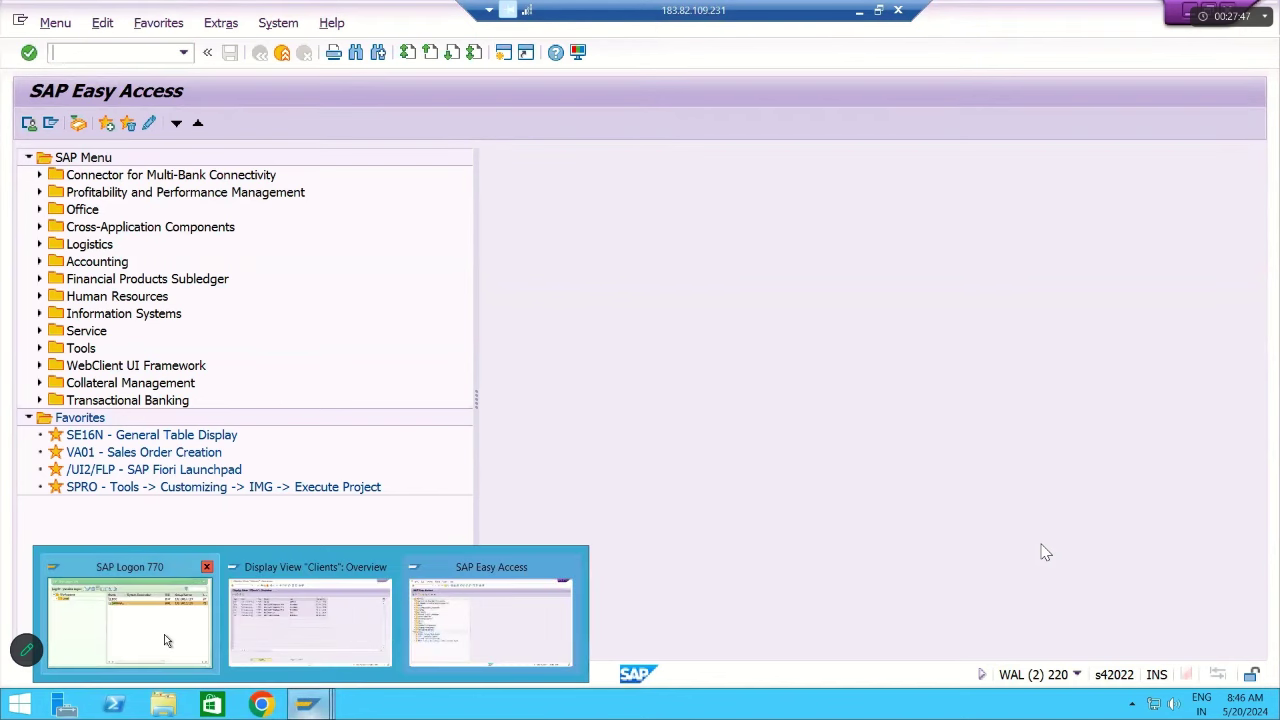
pyautogui.moveTo(164, 634)
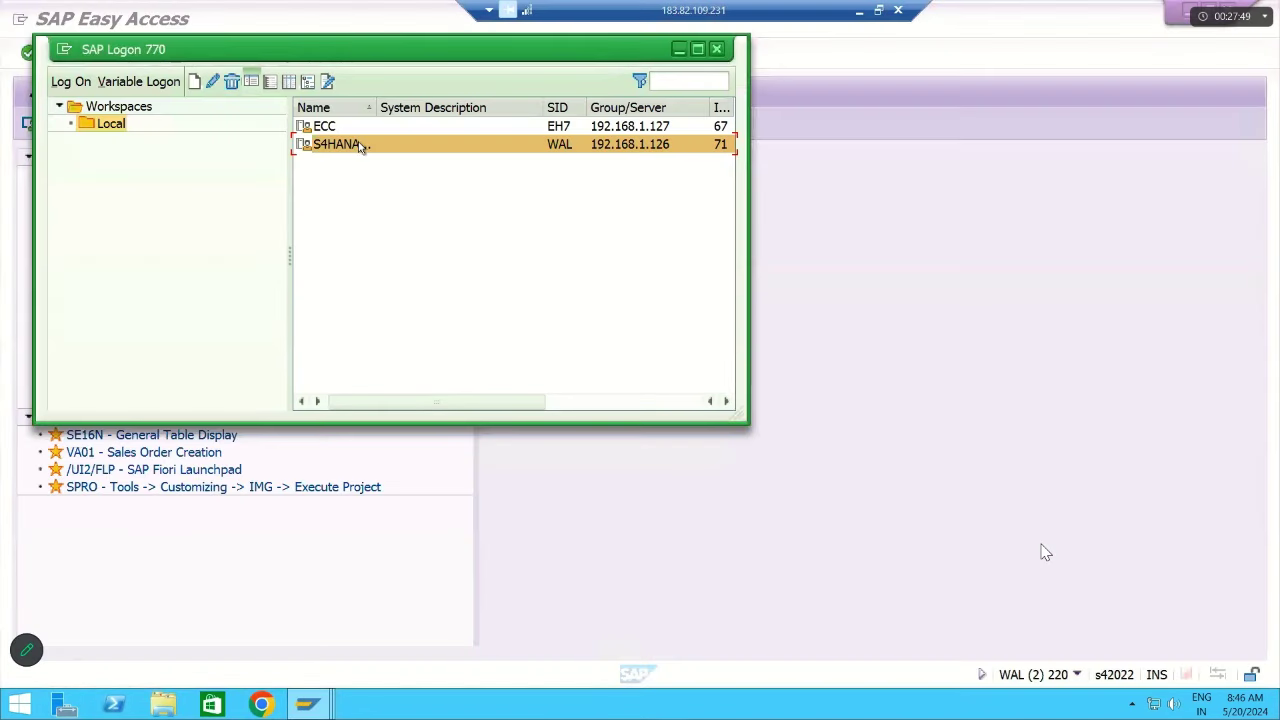
pyautogui.doubleClick(358, 143)
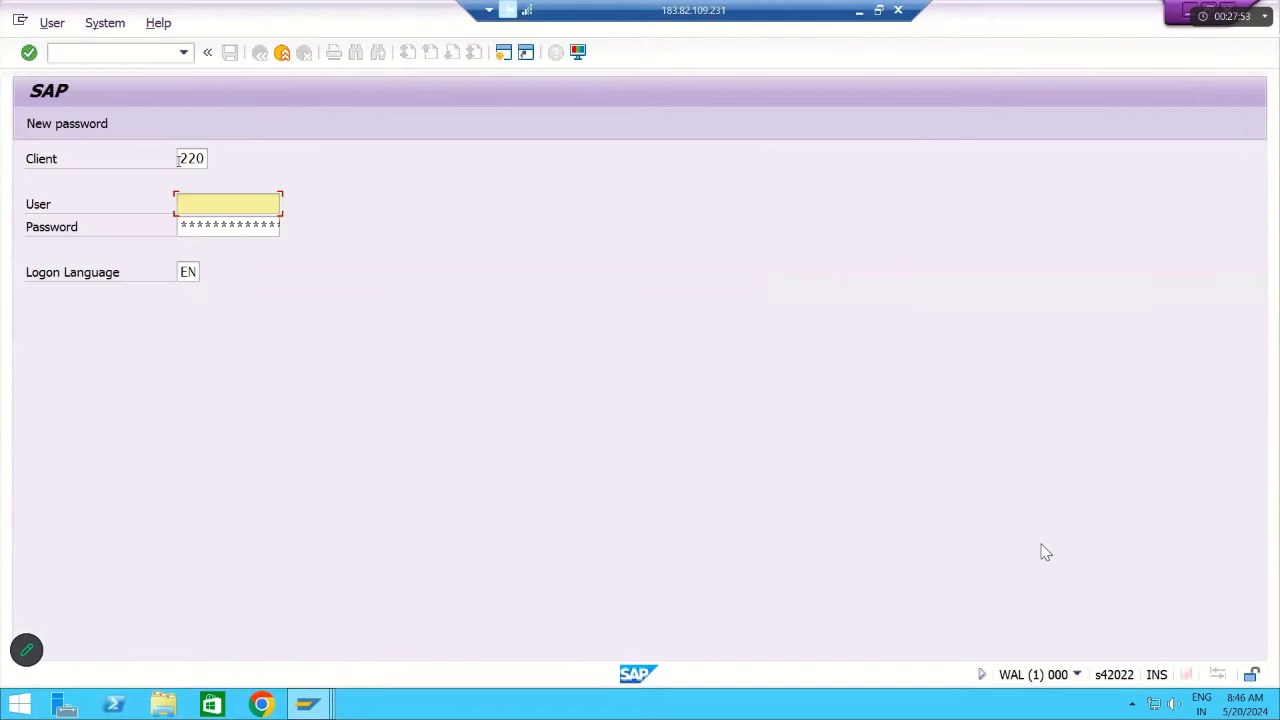
pyautogui.click(183, 159)
pyautogui.doubleClick(221, 159)
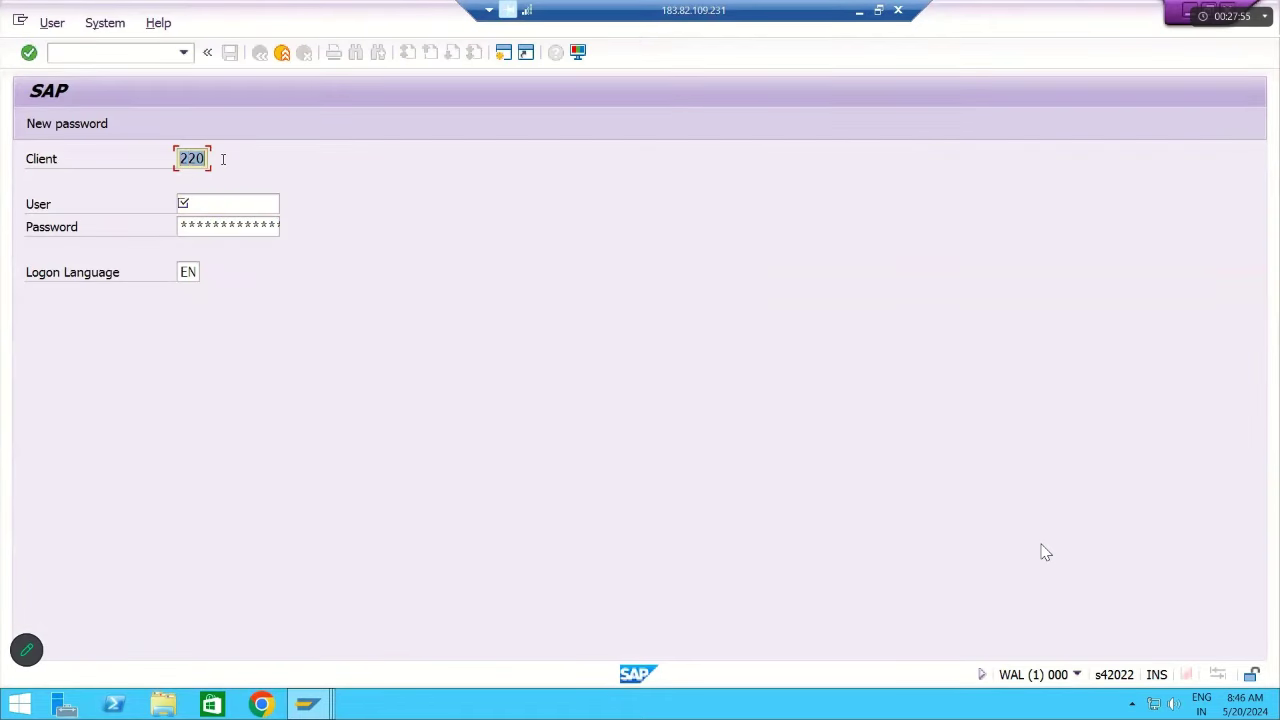
pyautogui.click(206, 226)
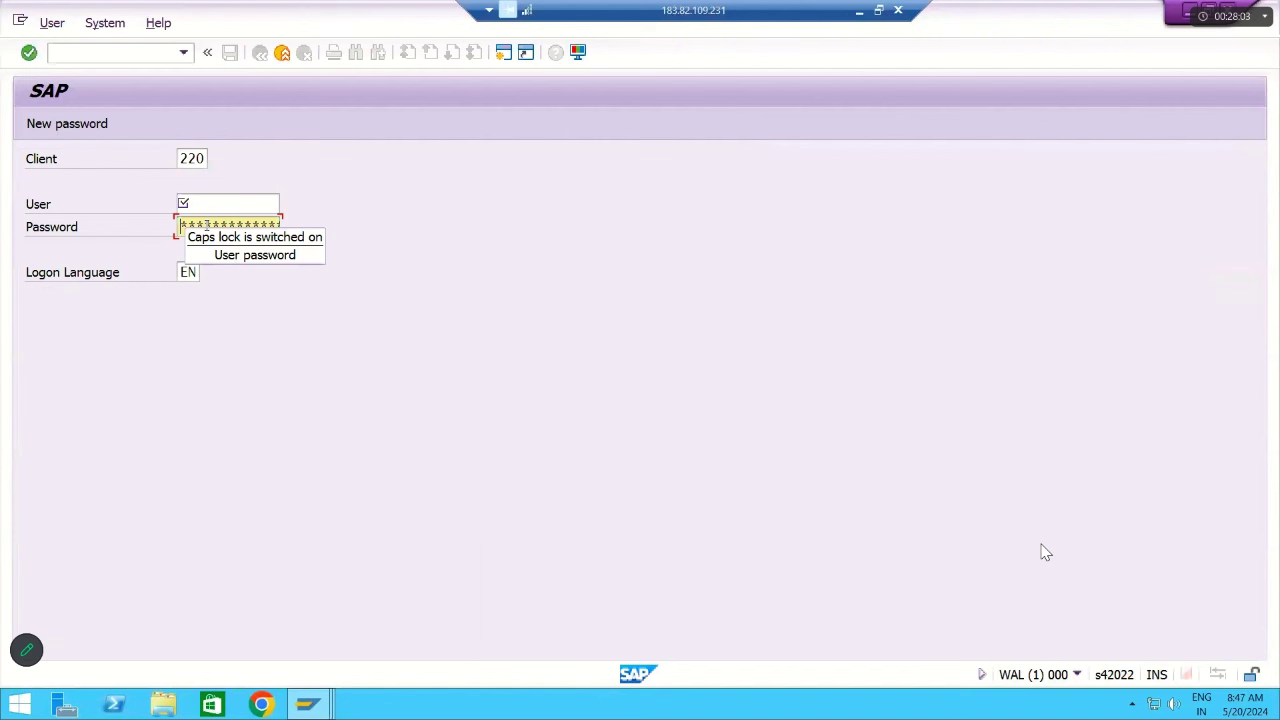
pyautogui.click(193, 159)
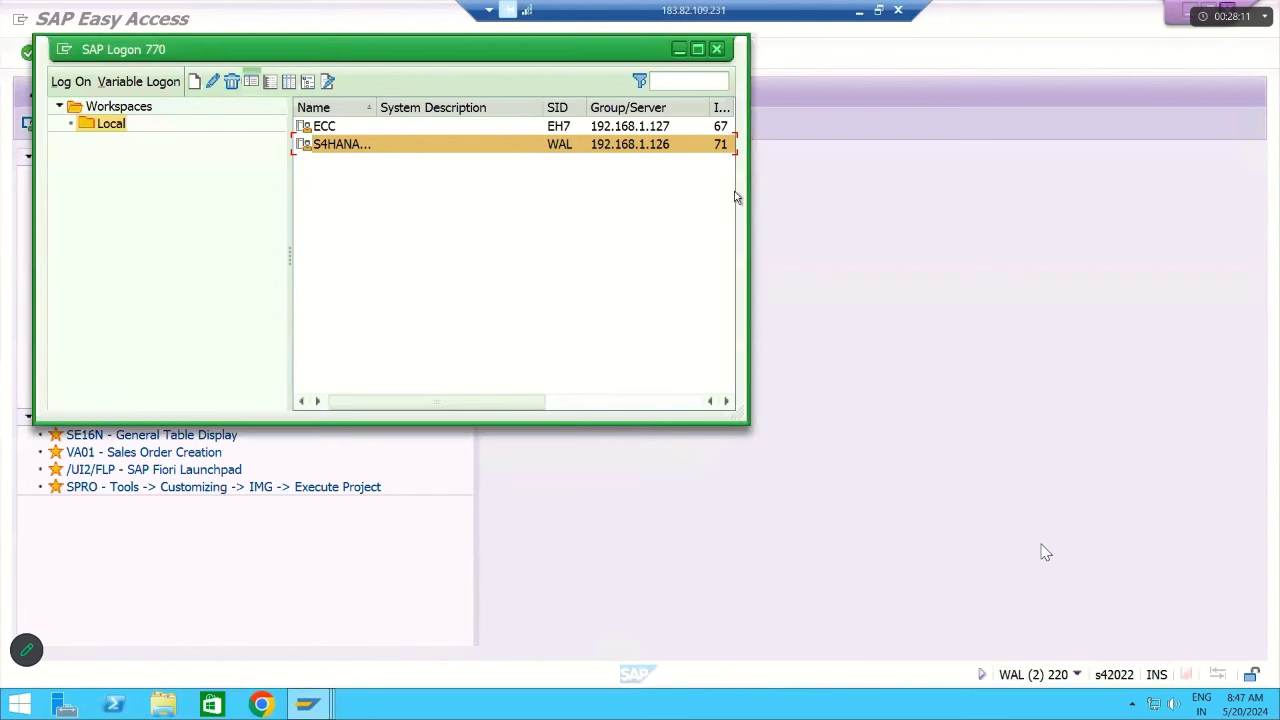
pyautogui.click(679, 50)
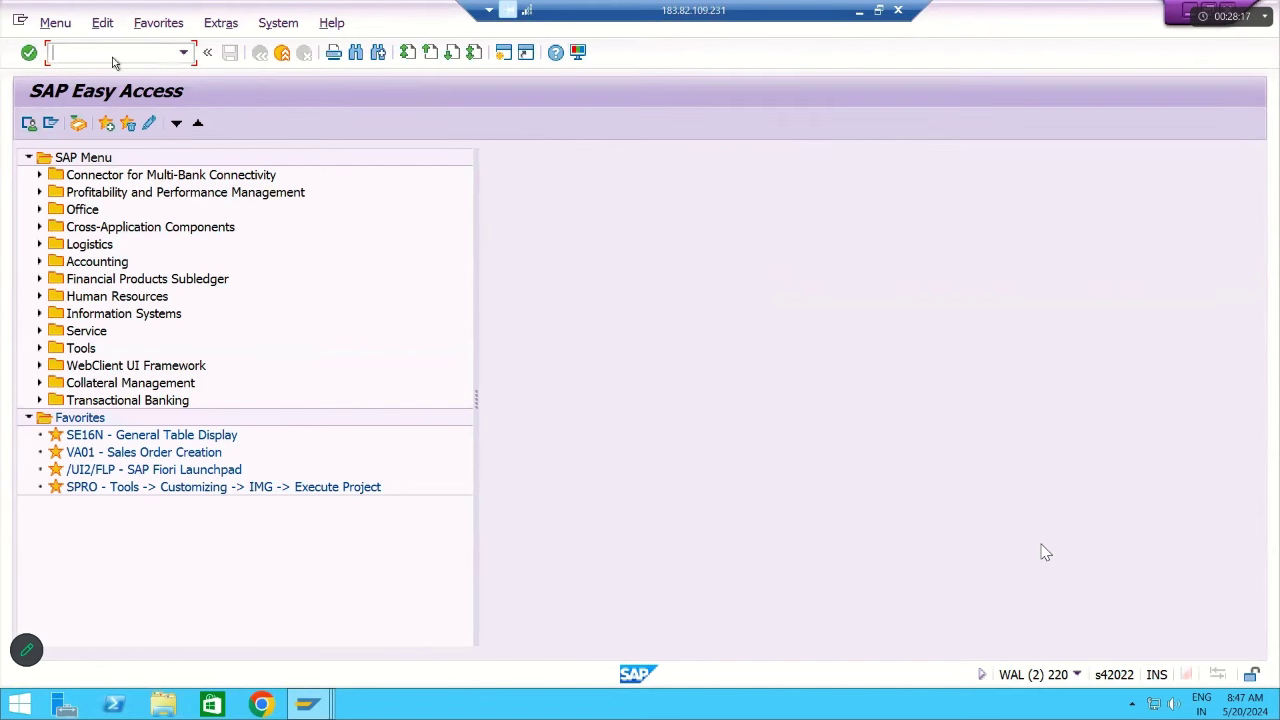
# Return to the first SAP session, leave the Clients overview and reopen it with transaction SCC4
pyautogui.hotkey('alt', 'Tab')
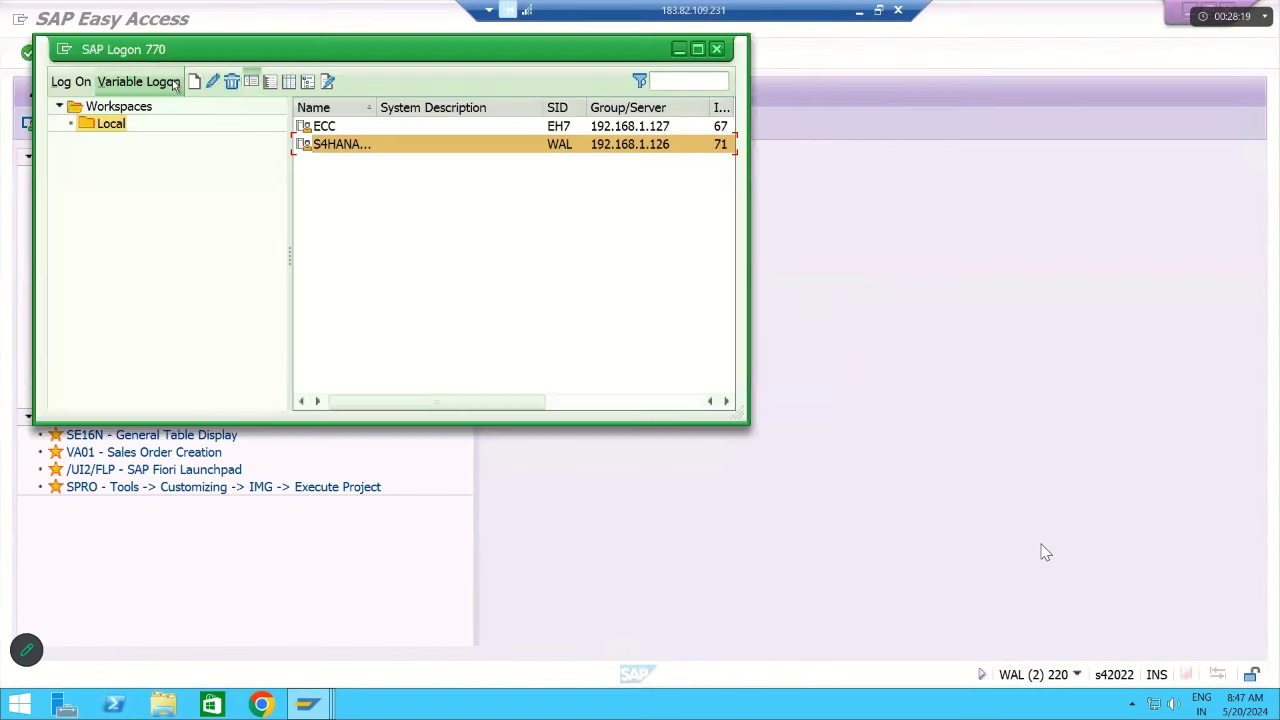
pyautogui.hotkey('alt', 'Tab')
pyautogui.hotkey('alt', 'Tab')
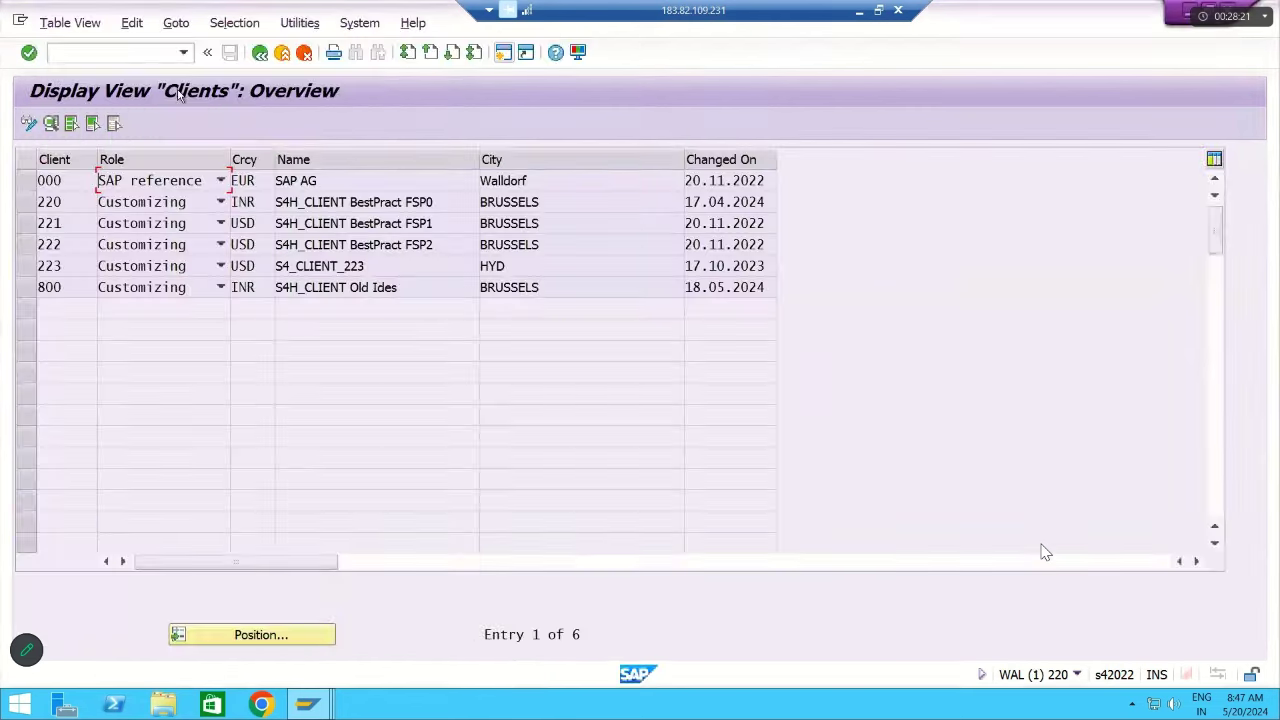
pyautogui.click(261, 54)
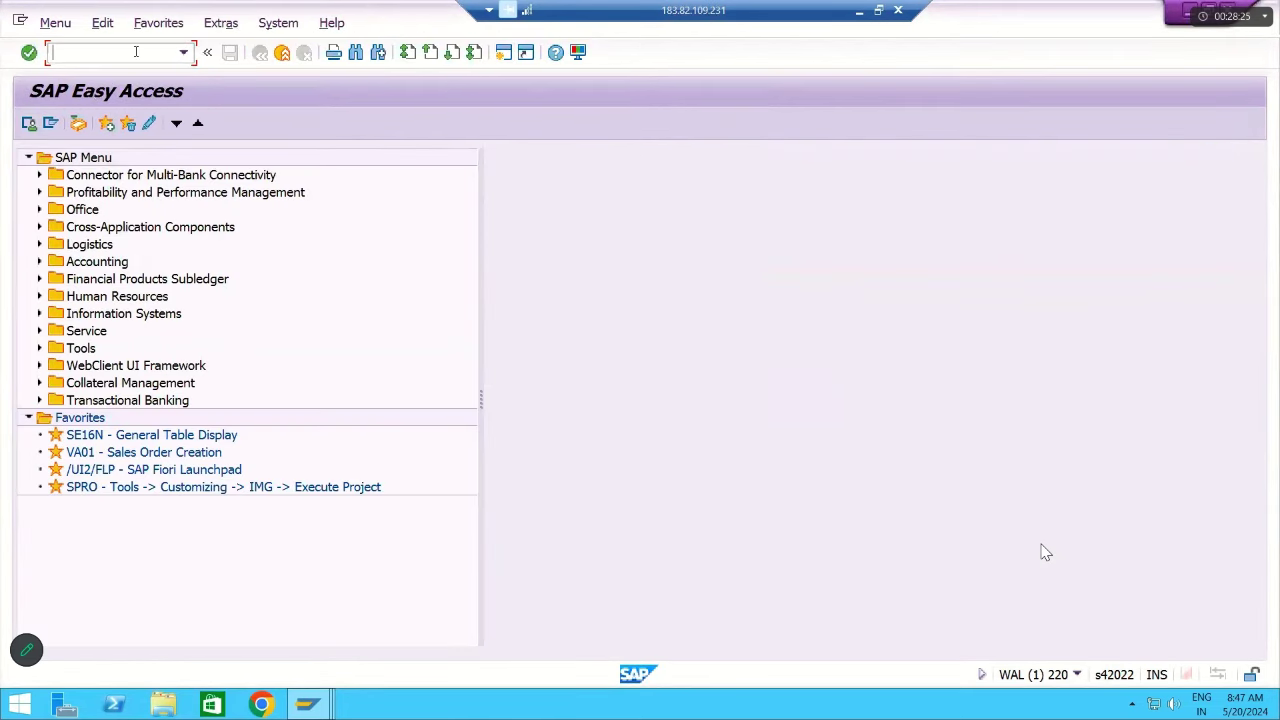
pyautogui.write('SCC4')
pyautogui.press('Return')
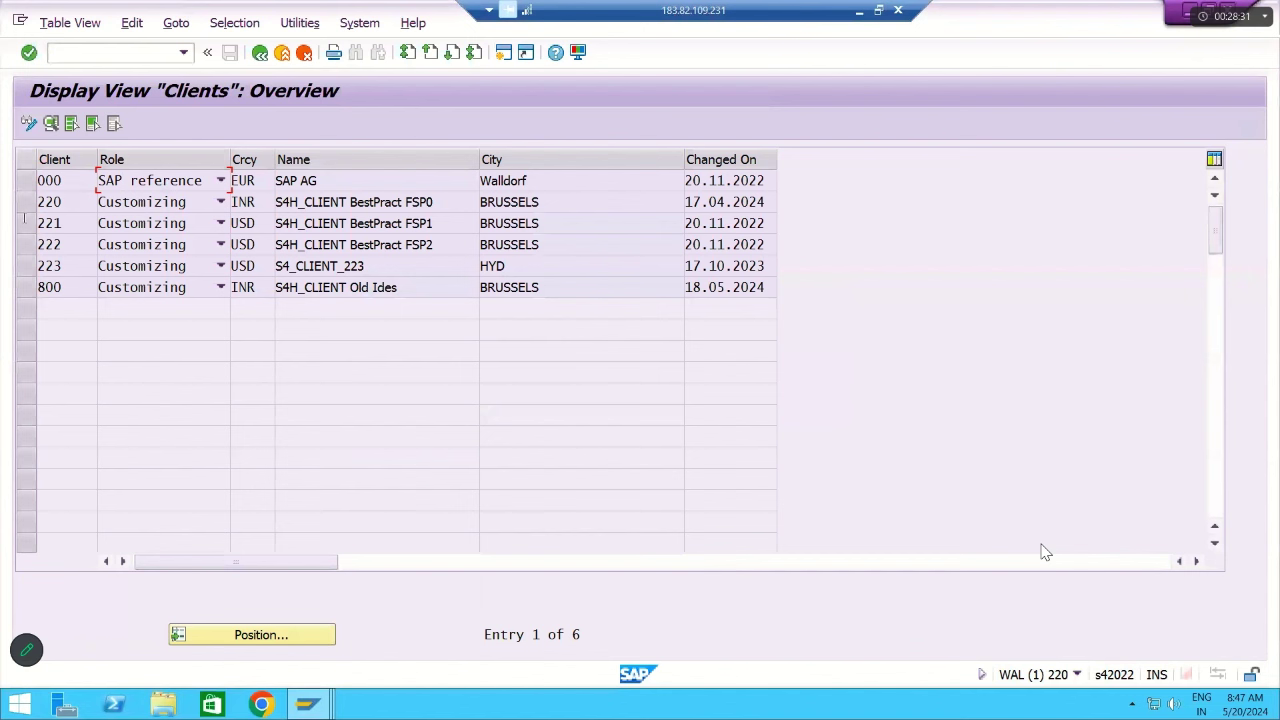
# Select client 220 and switch the Clients overview to change mode, accepting the cross-client caution
pyautogui.click(28, 204)
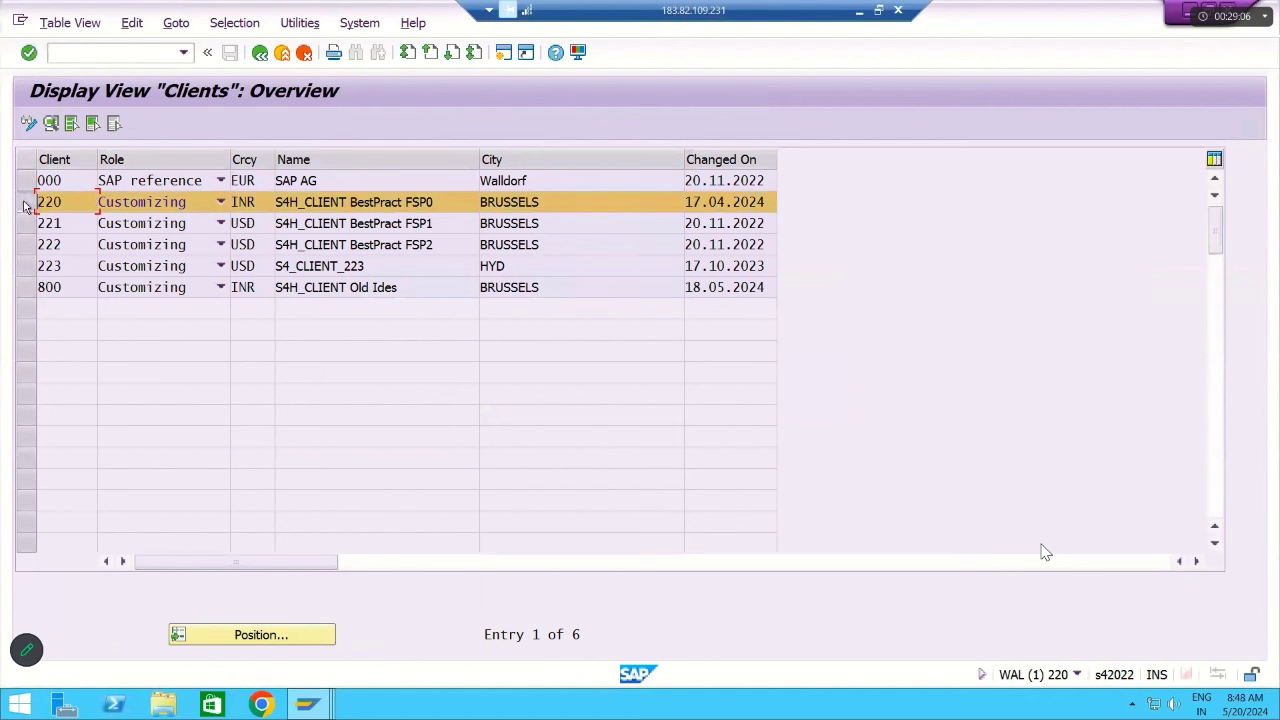
pyautogui.click(240, 196)
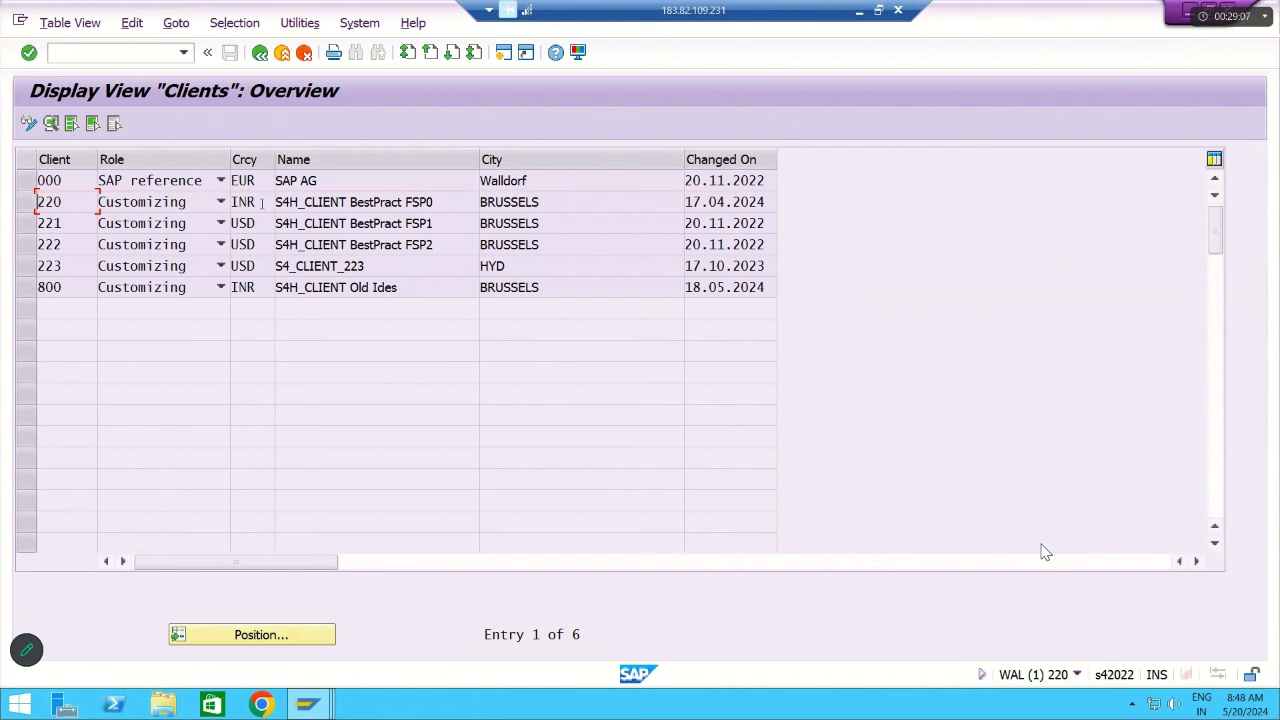
pyautogui.click(27, 204)
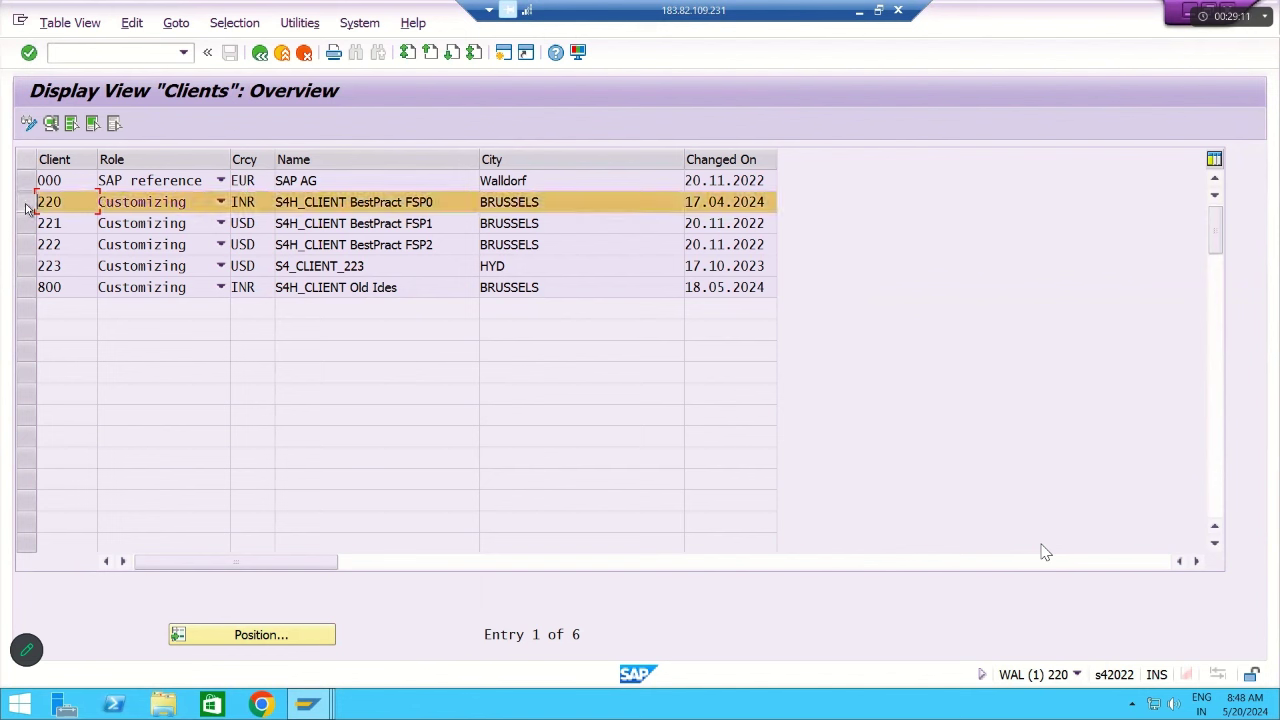
pyautogui.click(30, 126)
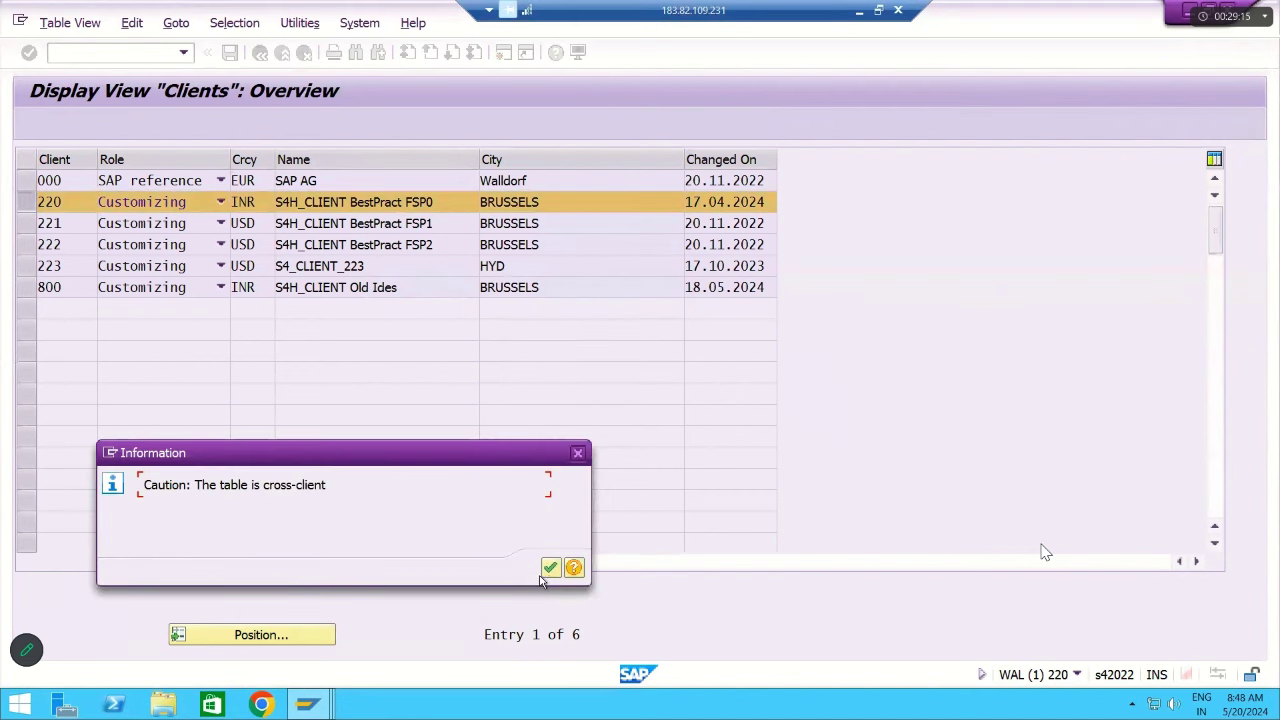
pyautogui.click(550, 567)
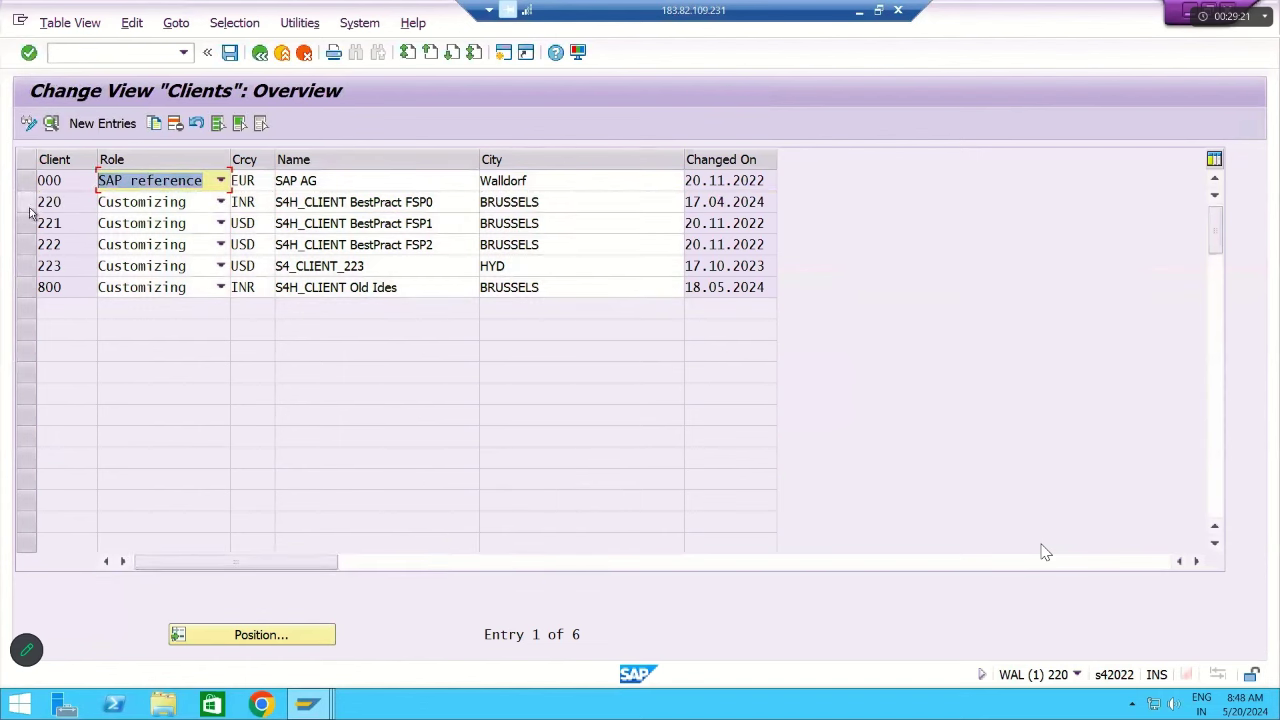
# Set the currency of client 220 to USD, United States Dollar
pyautogui.click(265, 199)
pyautogui.press('BackSpace')
pyautogui.press('BackSpace')
pyautogui.press('BackSpace')
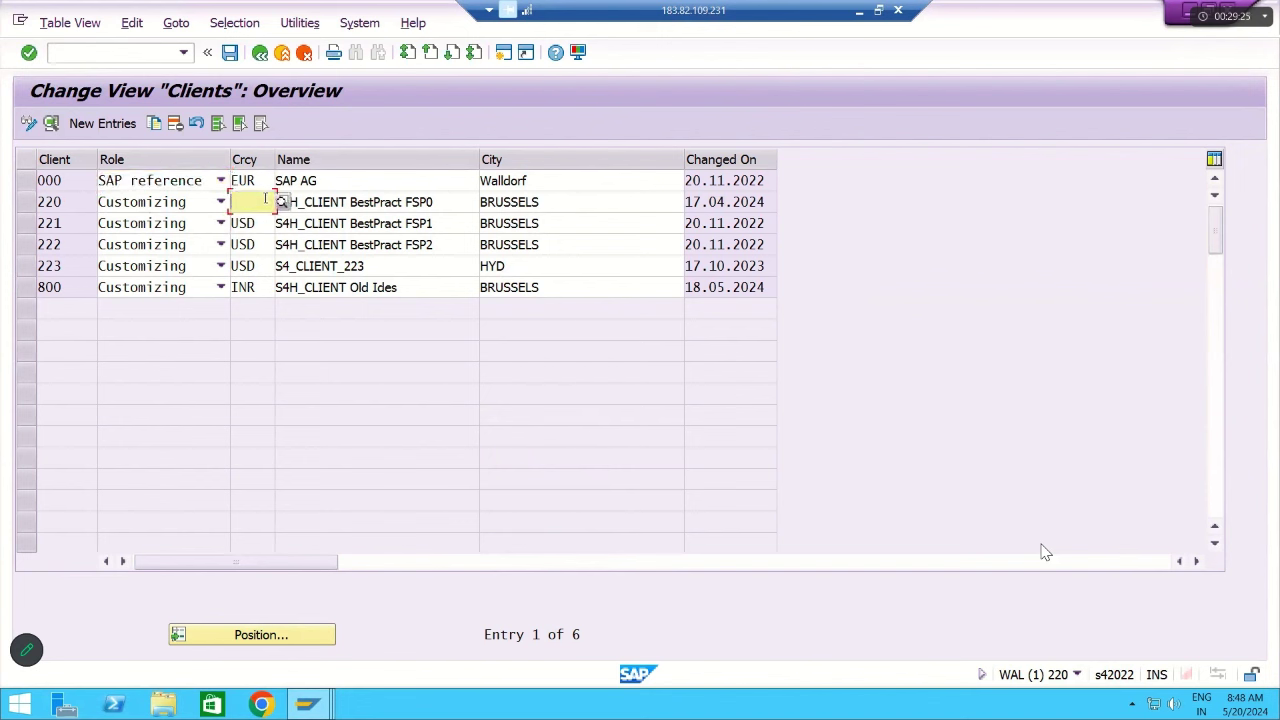
pyautogui.write('USD')
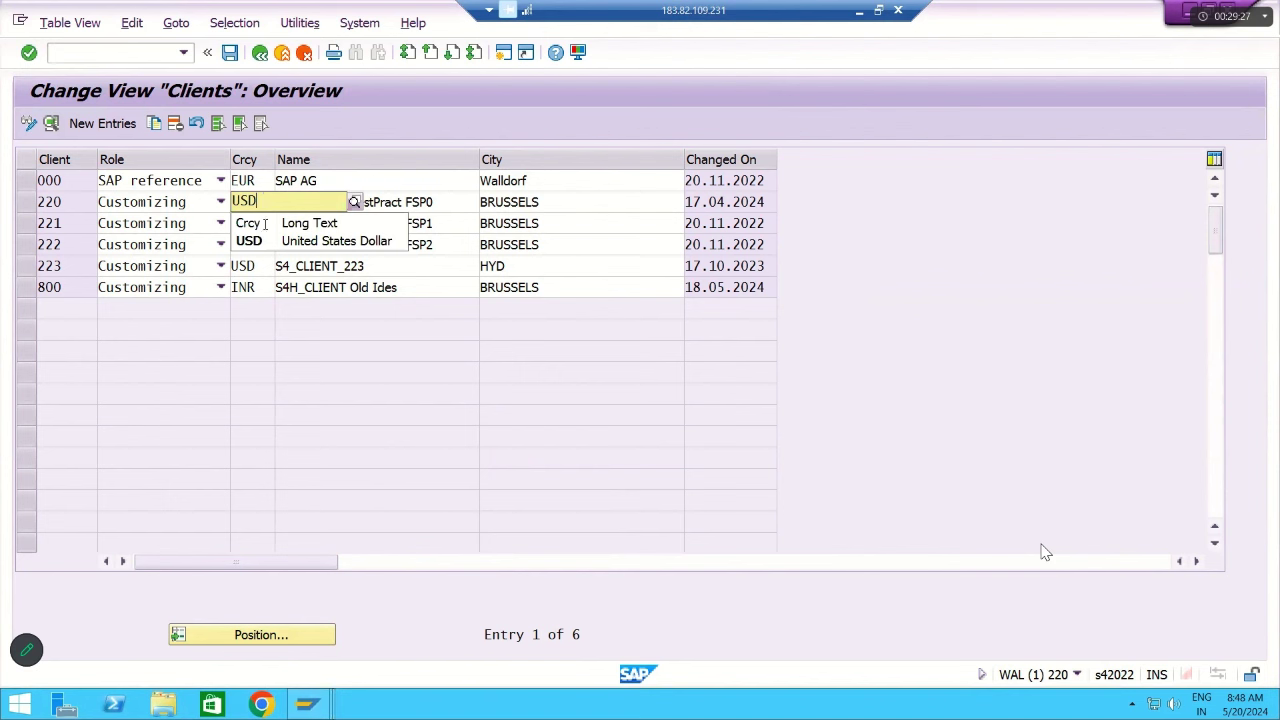
pyautogui.click(265, 244)
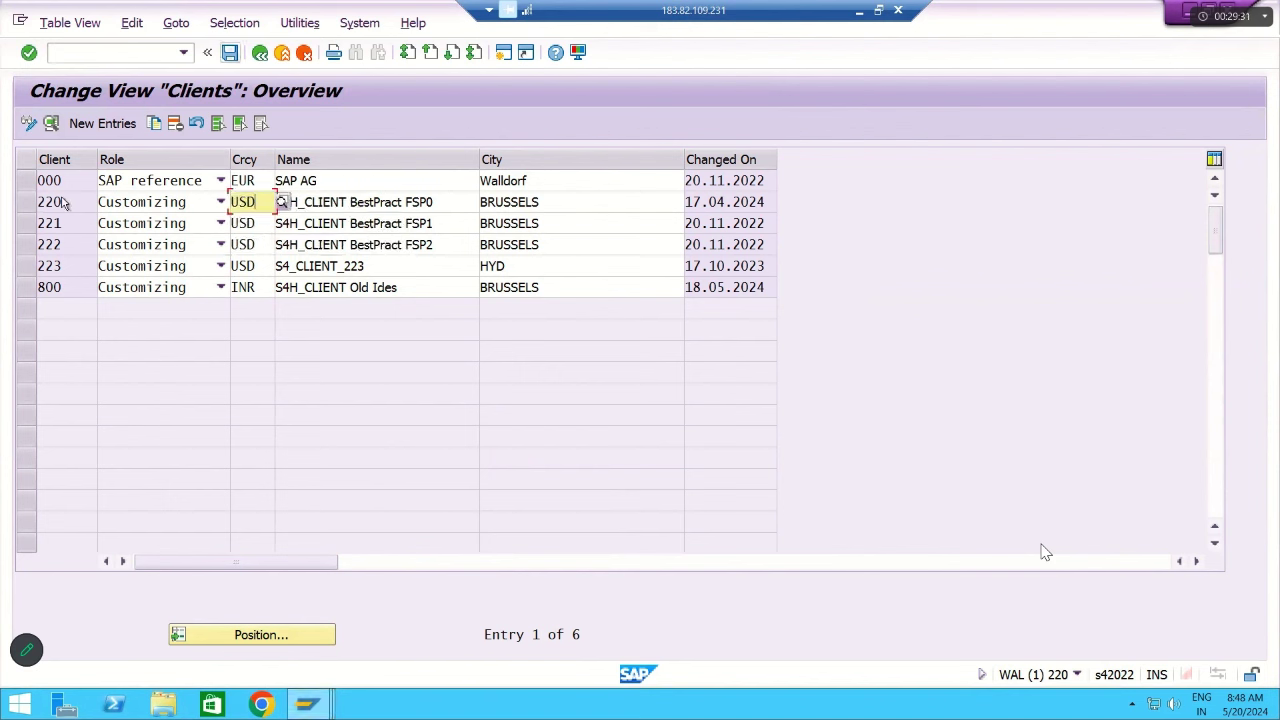
# Save the currency change for client 220 and leave the Clients overview for the SAP Easy Access screen
pyautogui.click(231, 53)
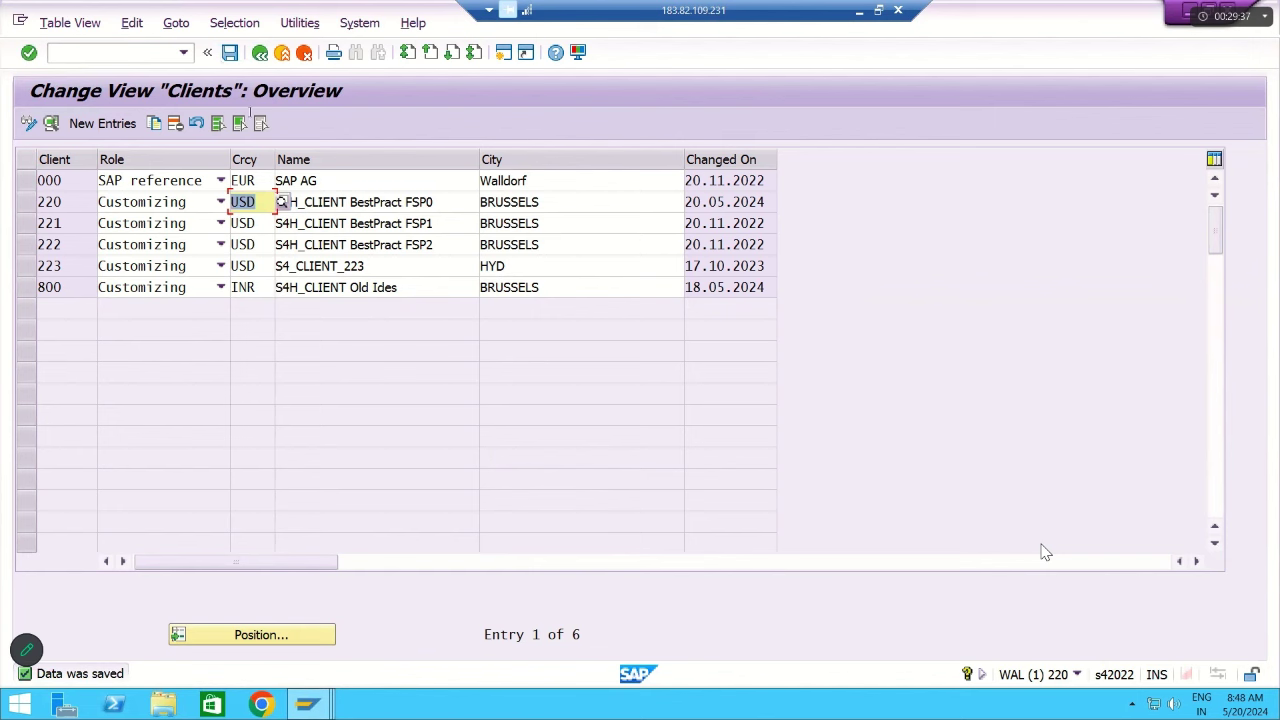
pyautogui.click(231, 53)
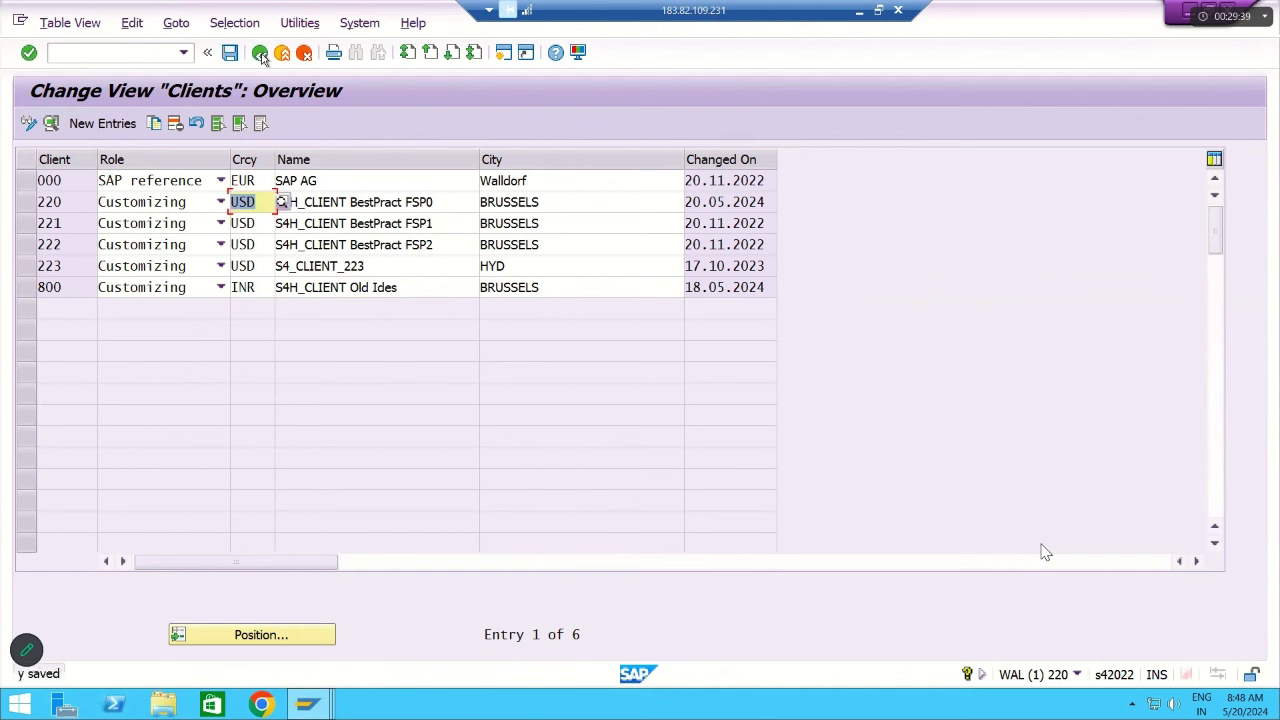
pyautogui.click(261, 54)
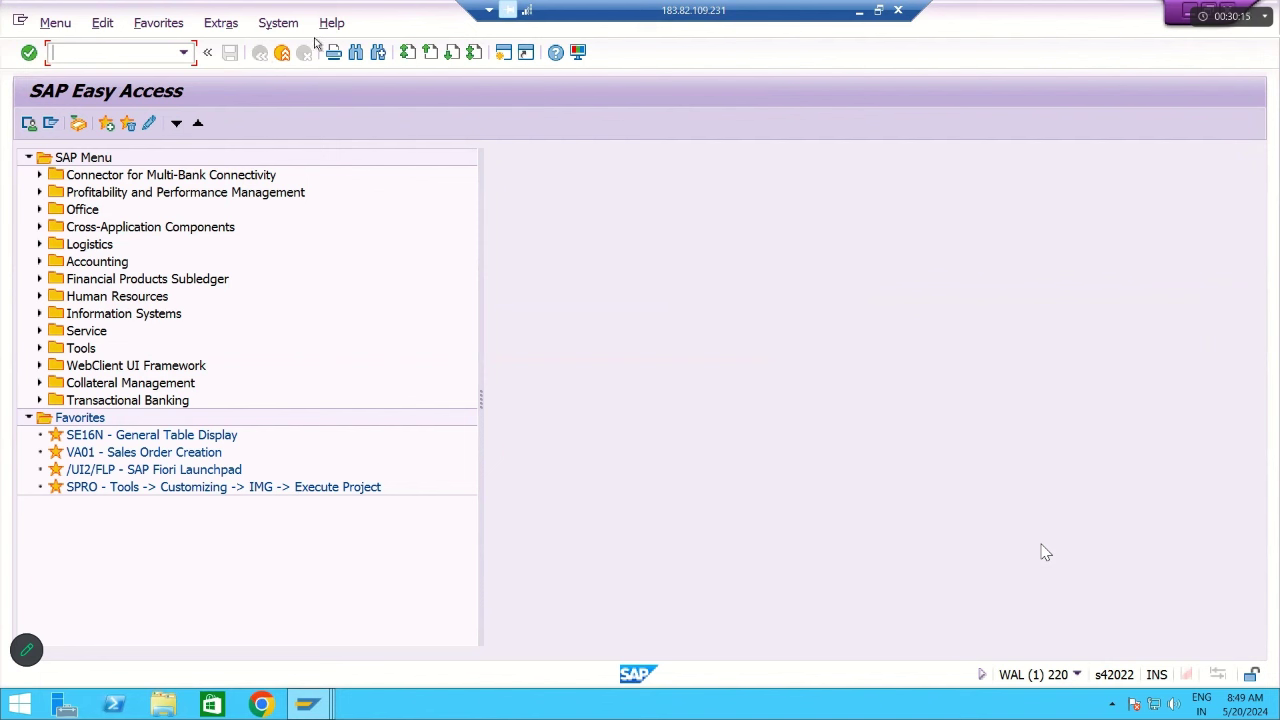
# Switch to the SAP FI_New workbook in Excel, enter IAS in cell K26 of the Parallel Accounting sheet and fill the cell with gold
pyautogui.click(862, 9)
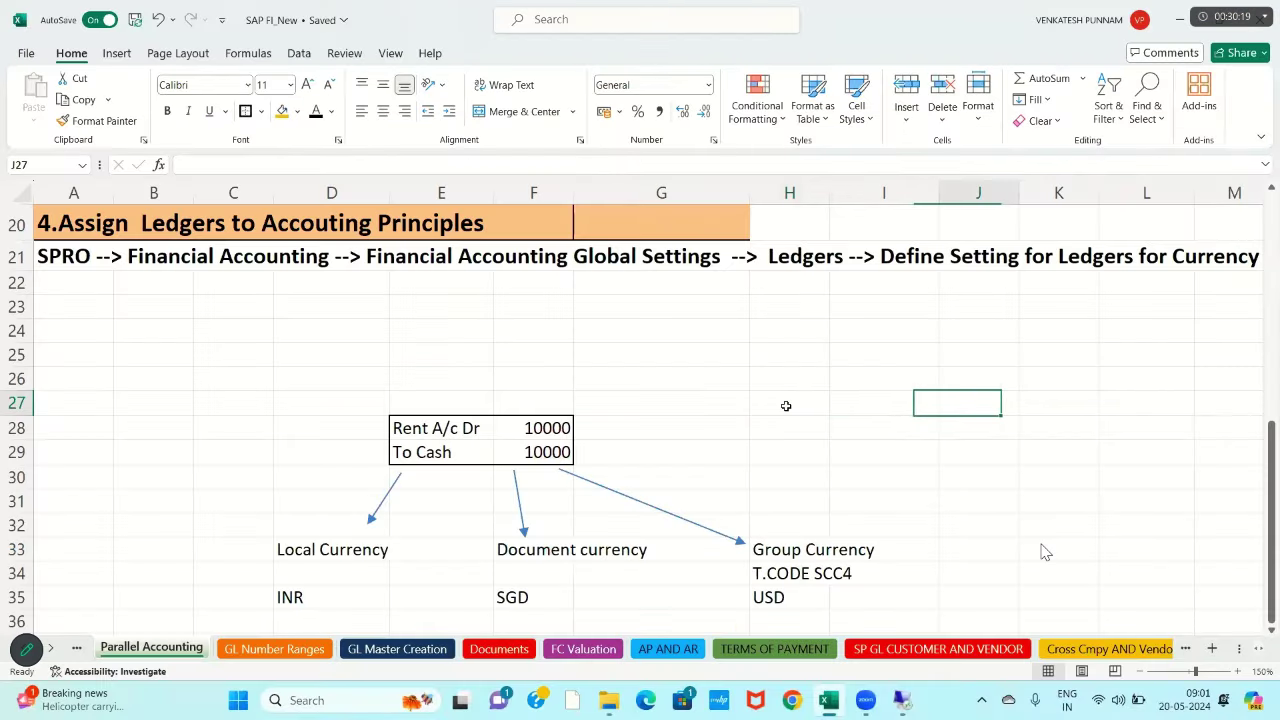
pyautogui.press('Right')
pyautogui.press('Right')
pyautogui.press('Right')
pyautogui.press('Right')
pyautogui.press('Right')
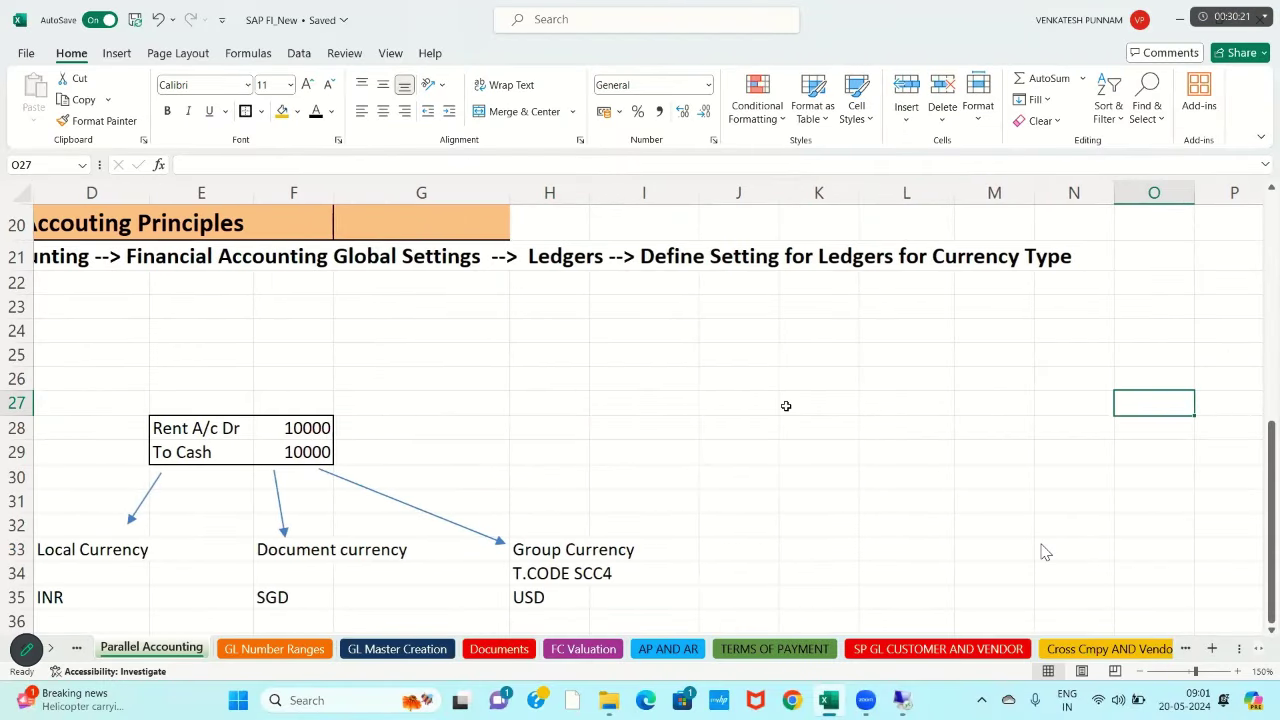
pyautogui.click(836, 383)
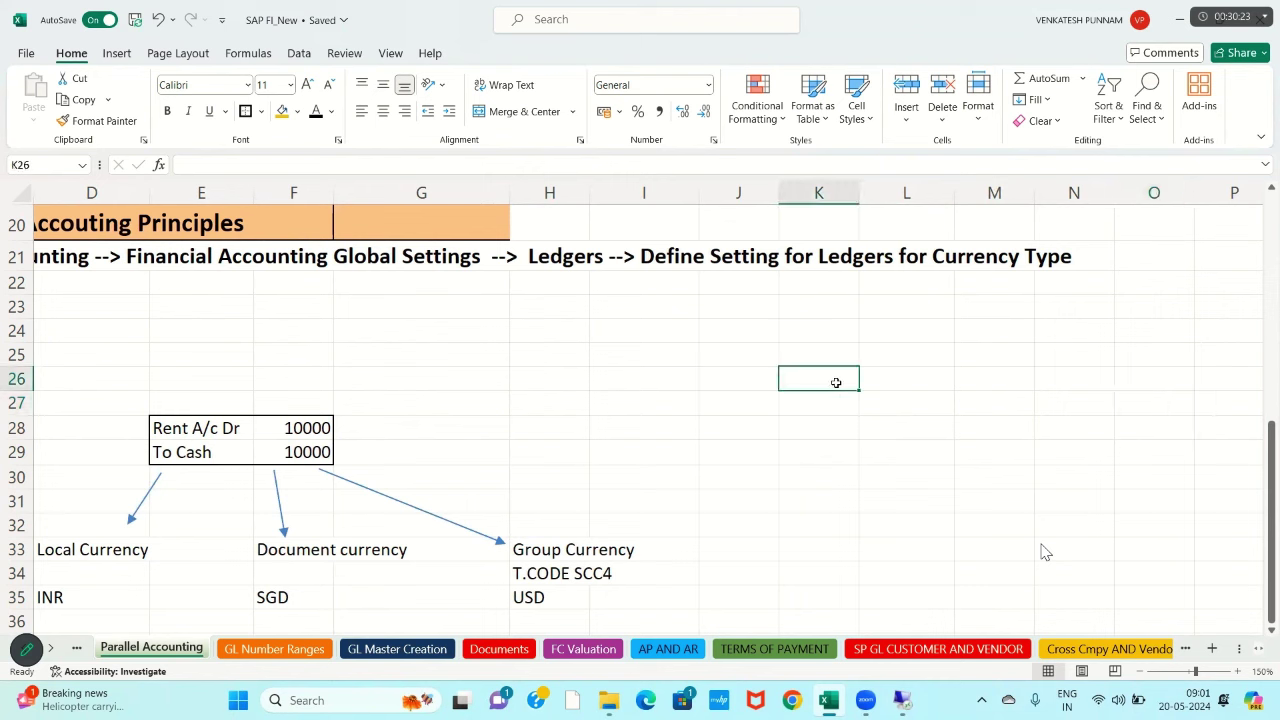
pyautogui.write('IAS')
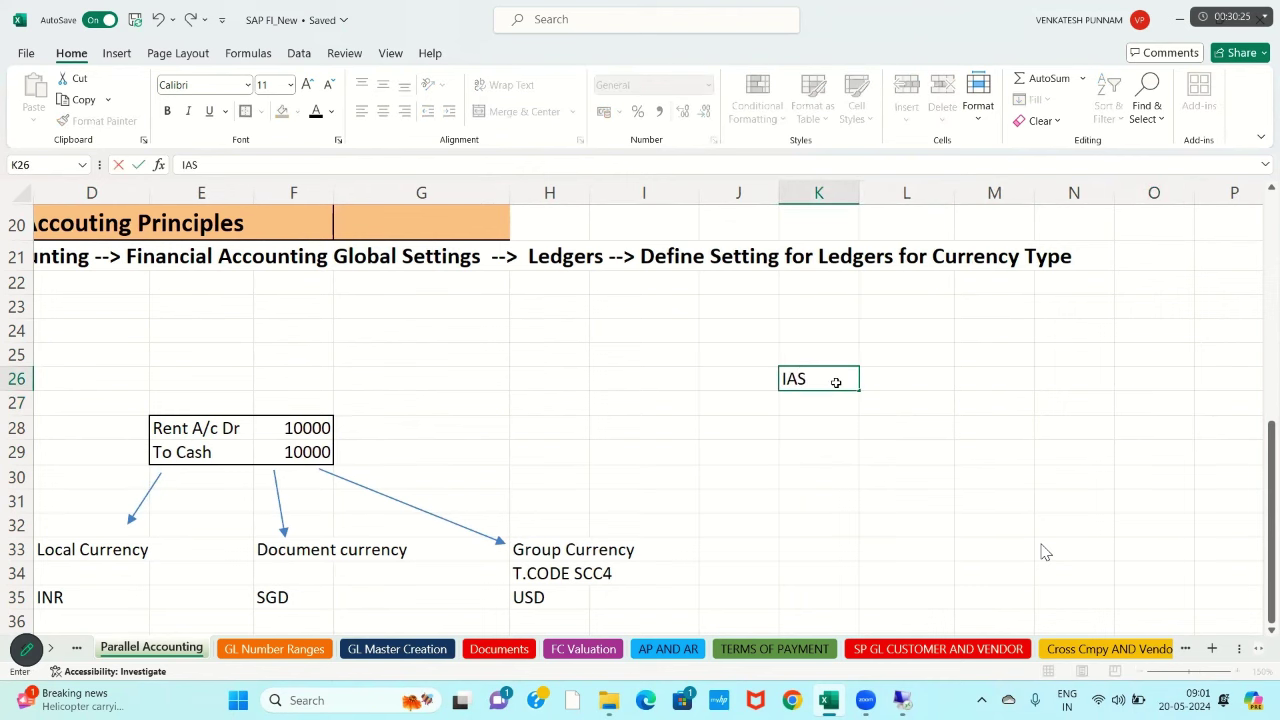
pyautogui.press('Return')
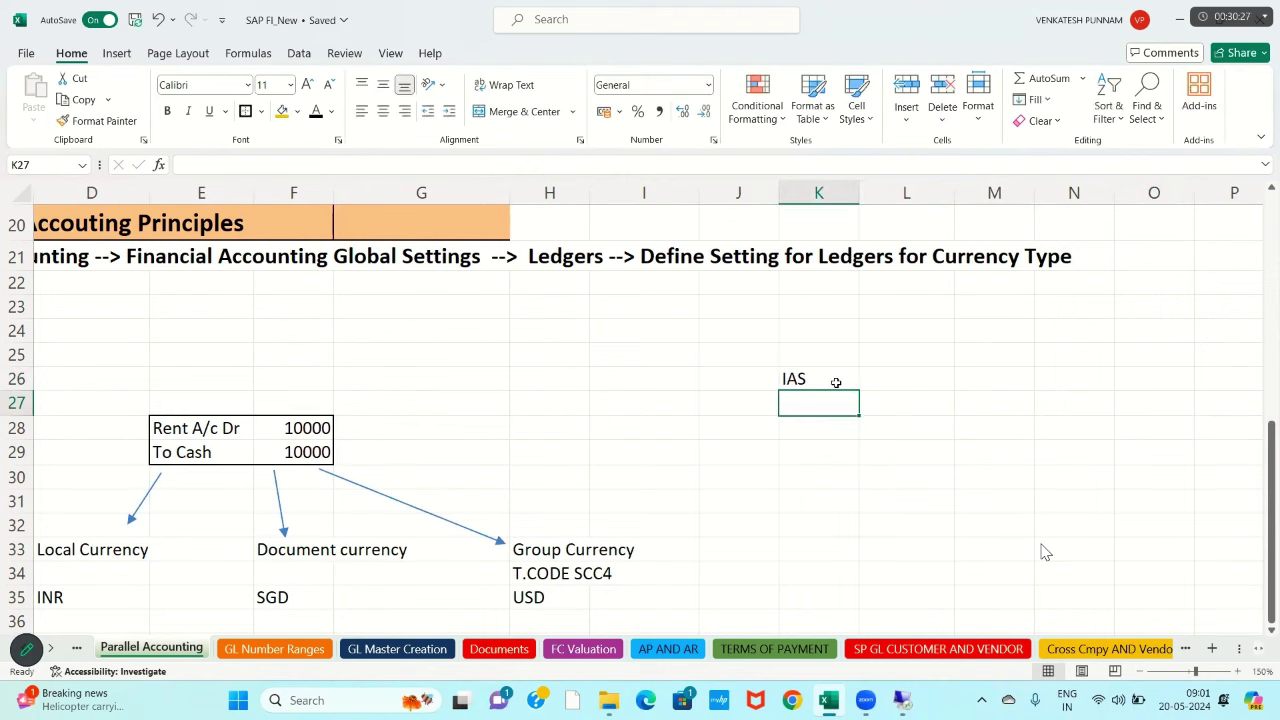
pyautogui.click(836, 383)
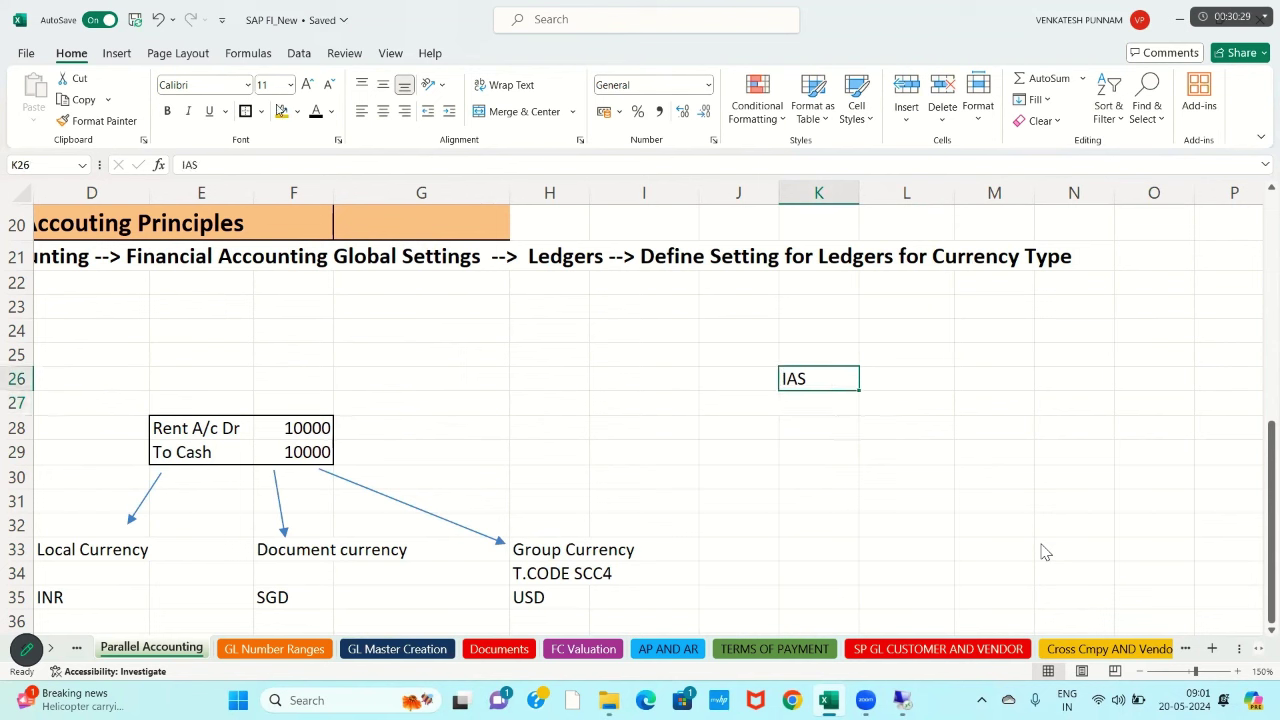
pyautogui.click(282, 111)
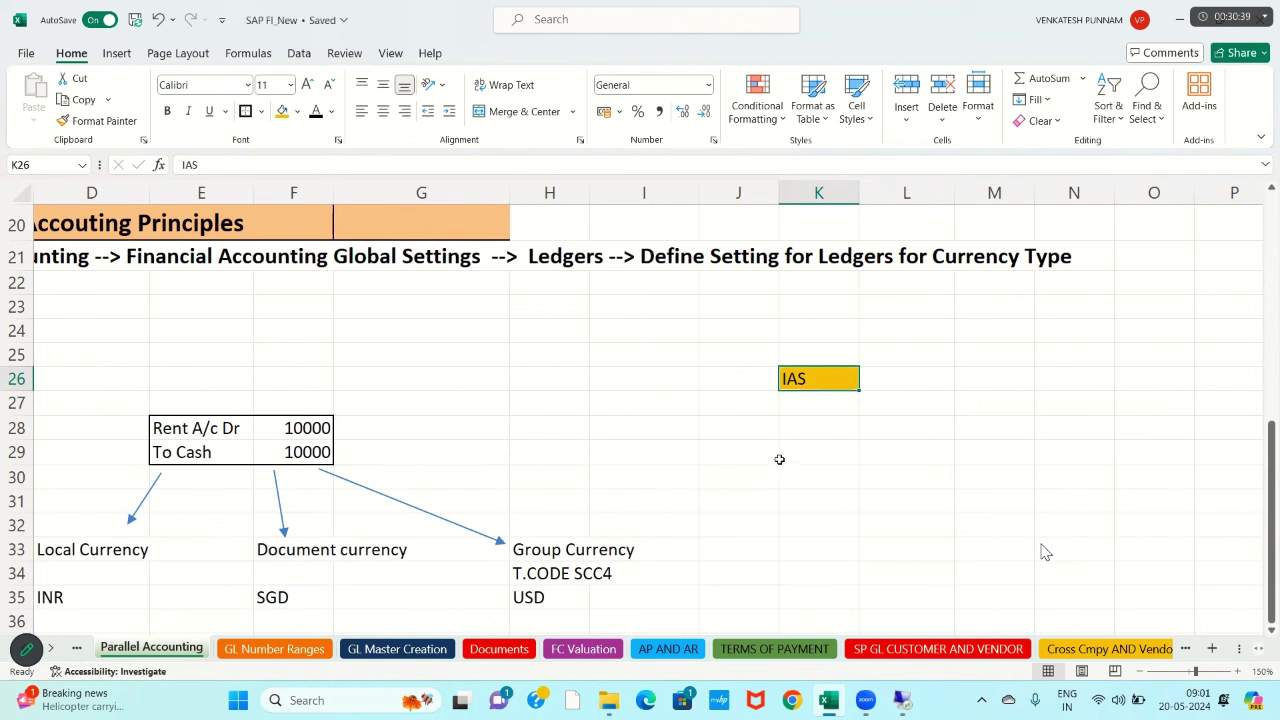
# Enter IFRS in cell K29, below the IAS entry
pyautogui.click(816, 456)
pyautogui.write('IFRS')
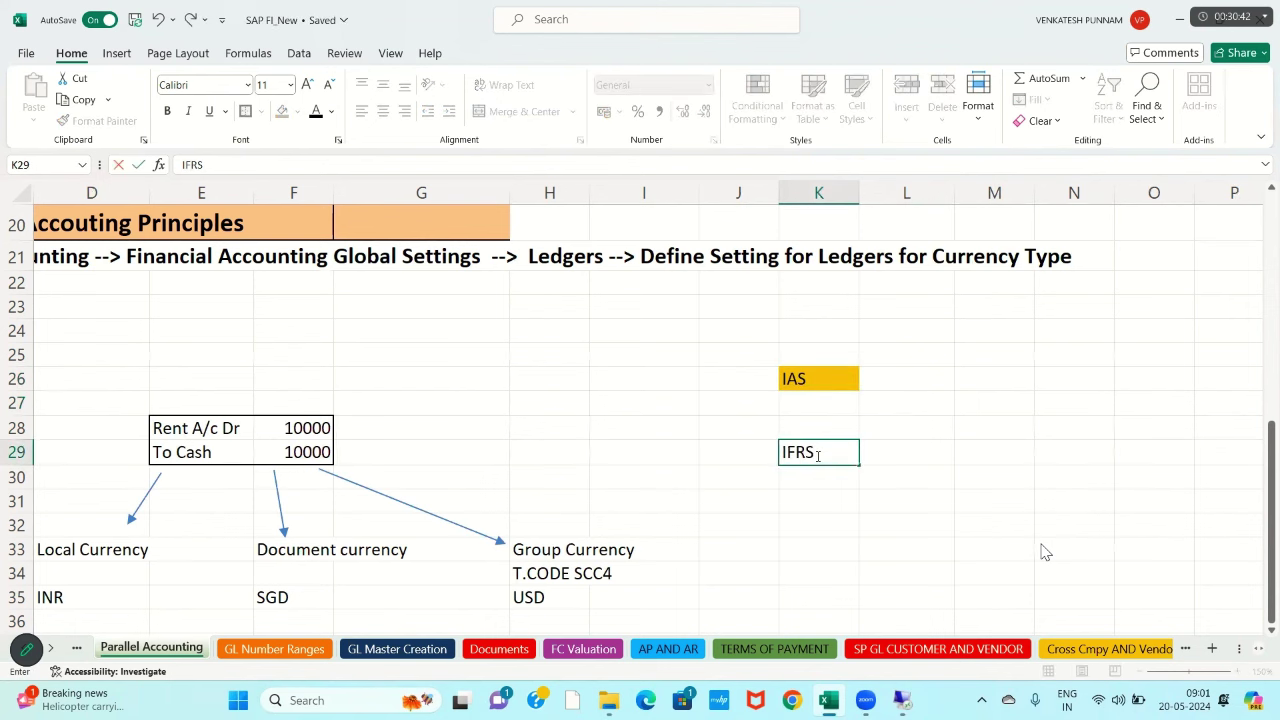
pyautogui.press('Return')
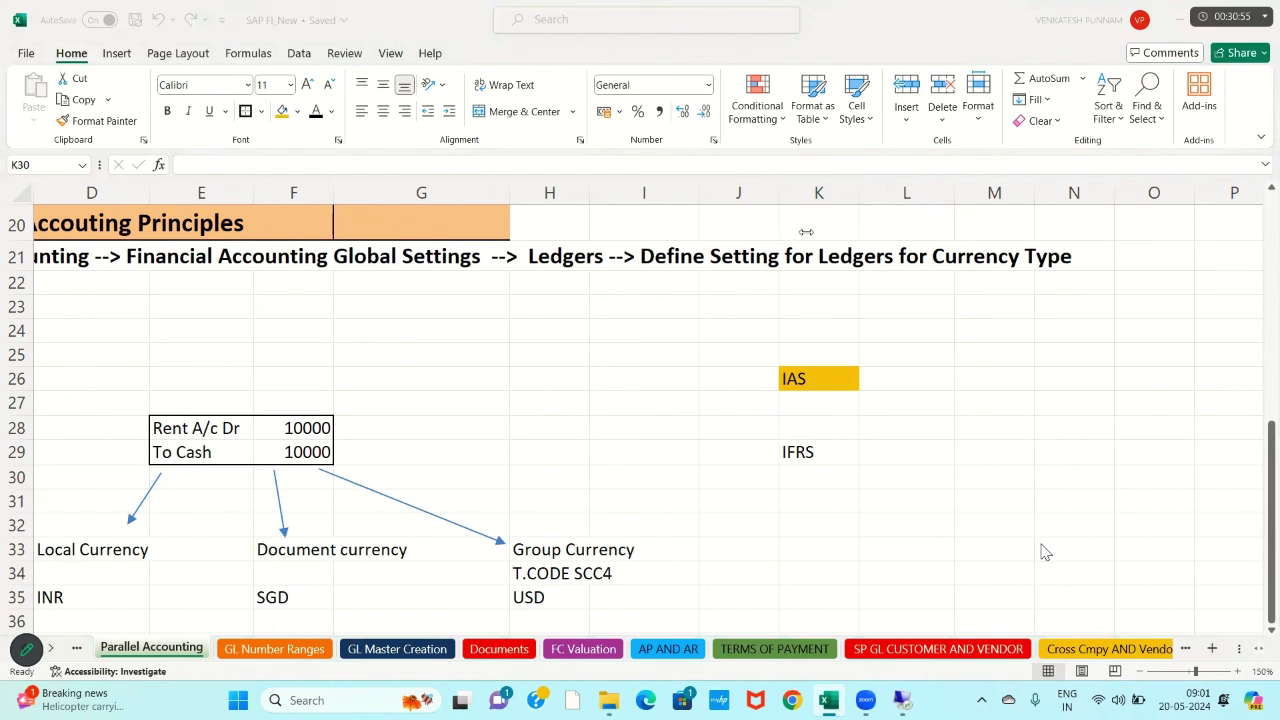
# Enter US GAAP in cell K33, below the IFRS entry
pyautogui.click(806, 530)
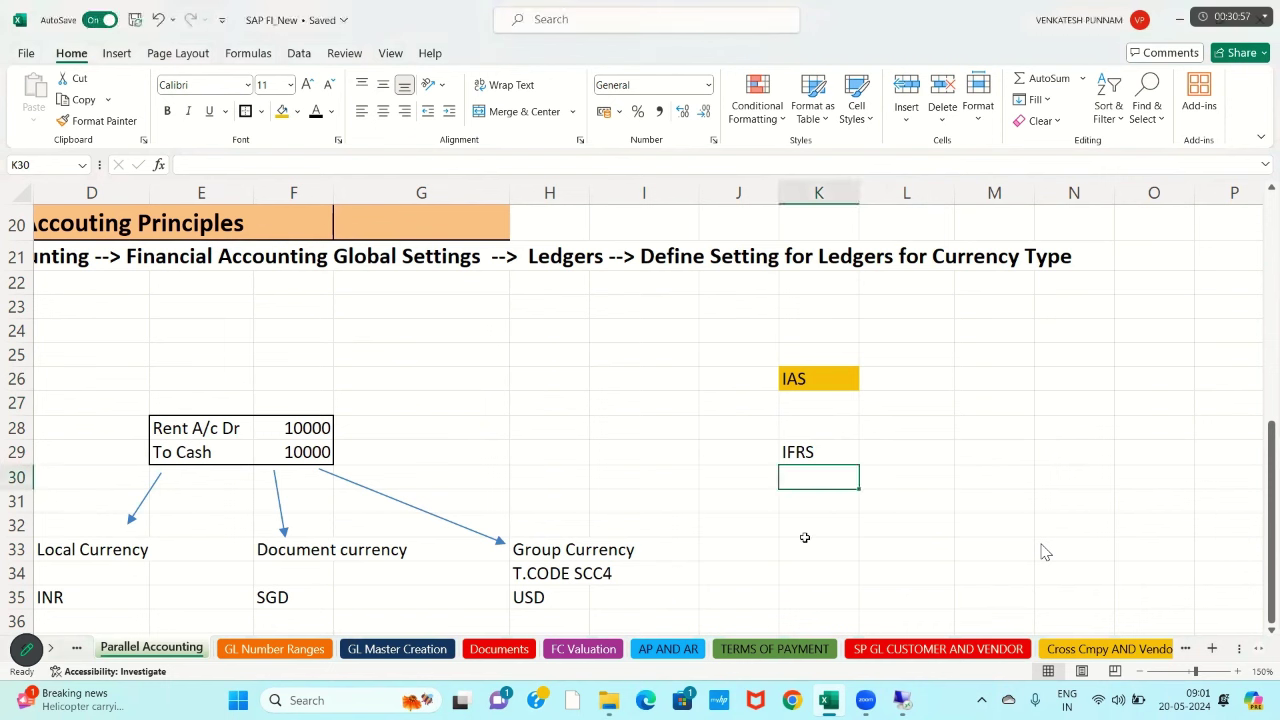
pyautogui.click(805, 540)
pyautogui.write('UAS')
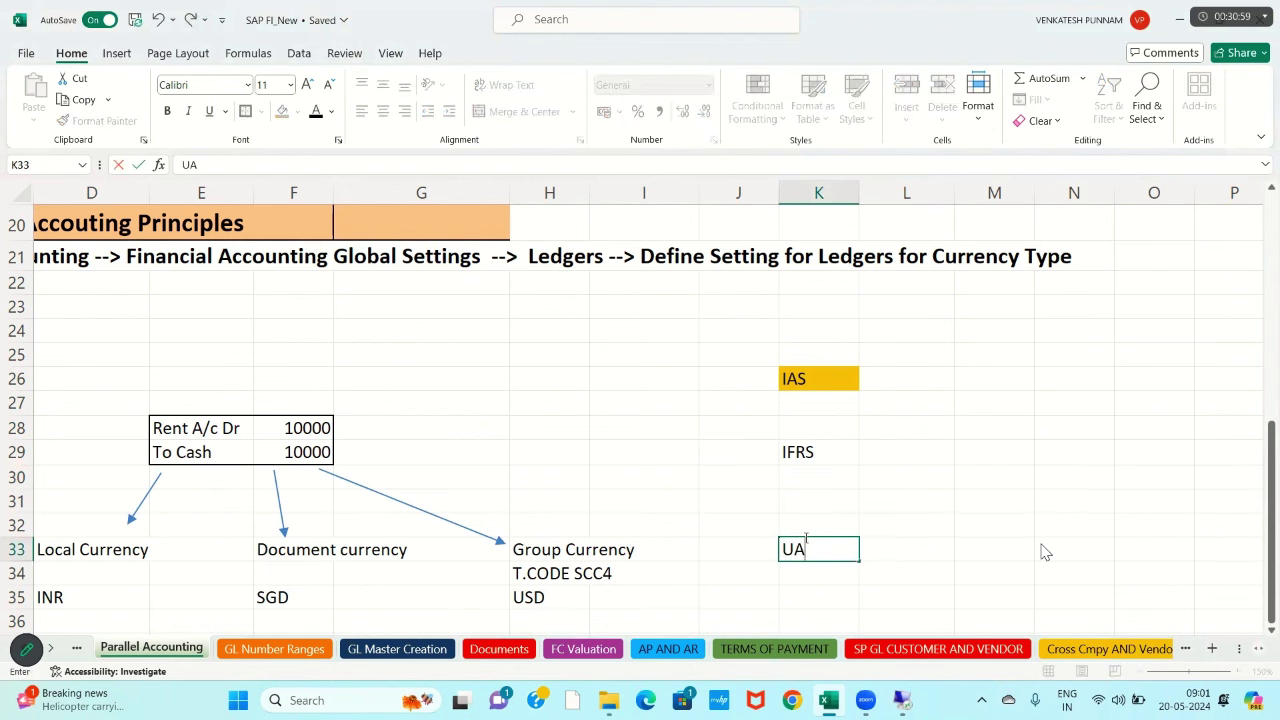
pyautogui.press('BackSpace')
pyautogui.press('BackSpace')
pyautogui.press('Num_Lock')
pyautogui.write('S')
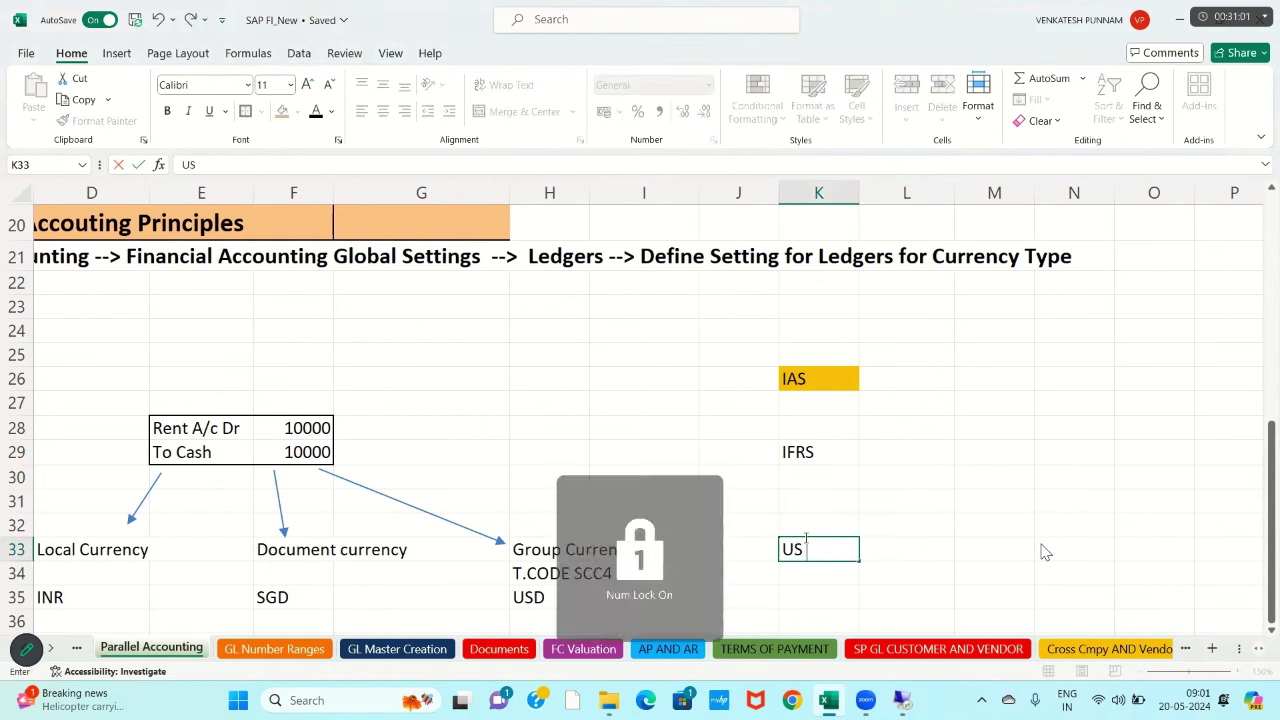
pyautogui.write(' GAAP')
pyautogui.press('Return')
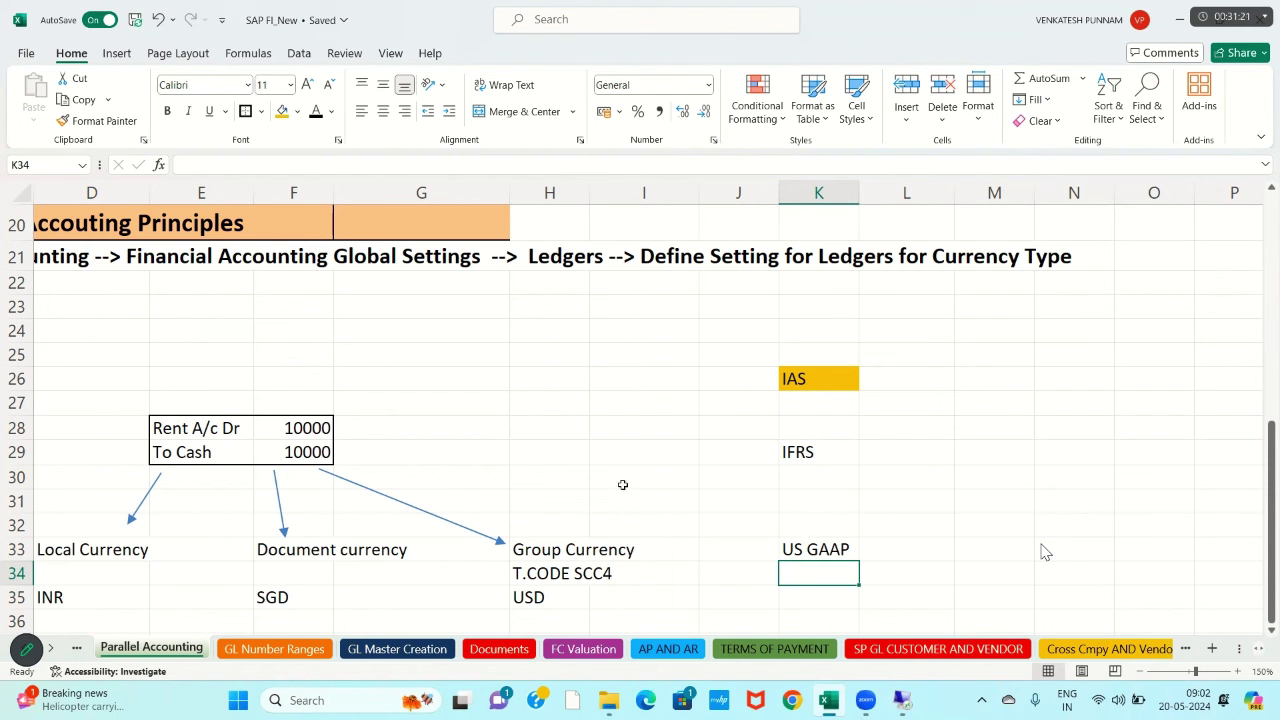
pyautogui.click(520, 400)
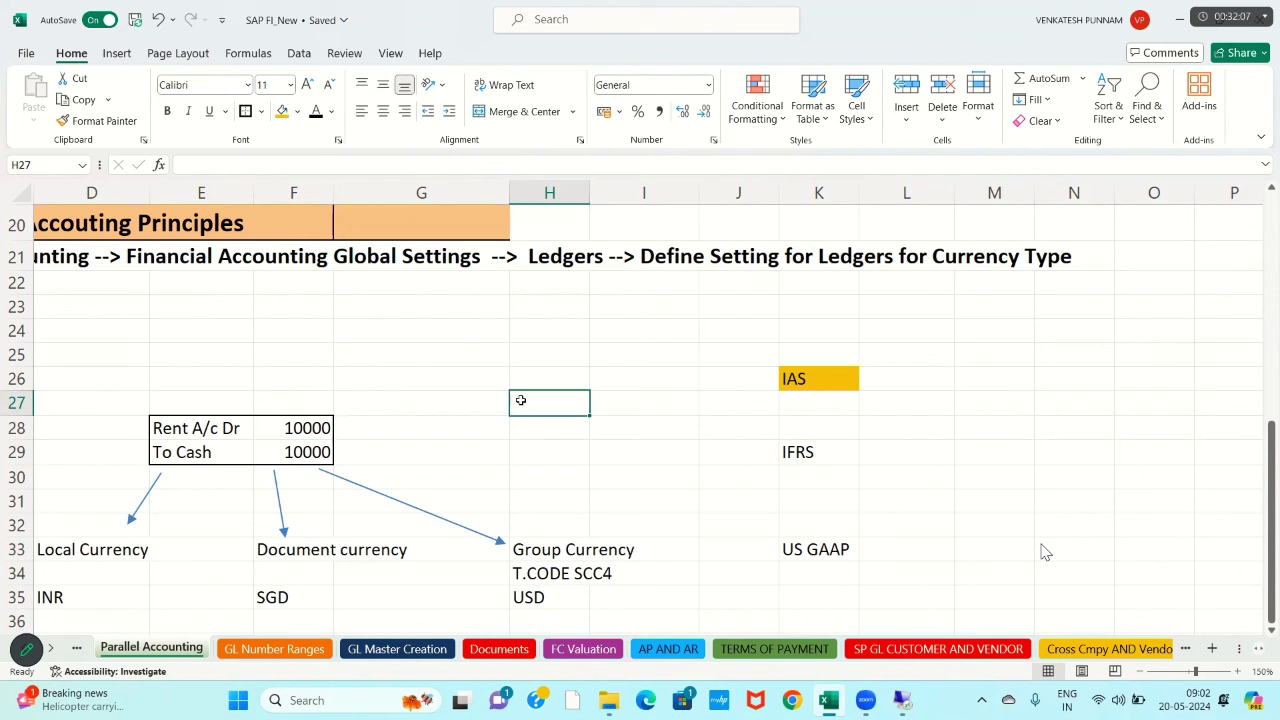
pyautogui.click(810, 455)
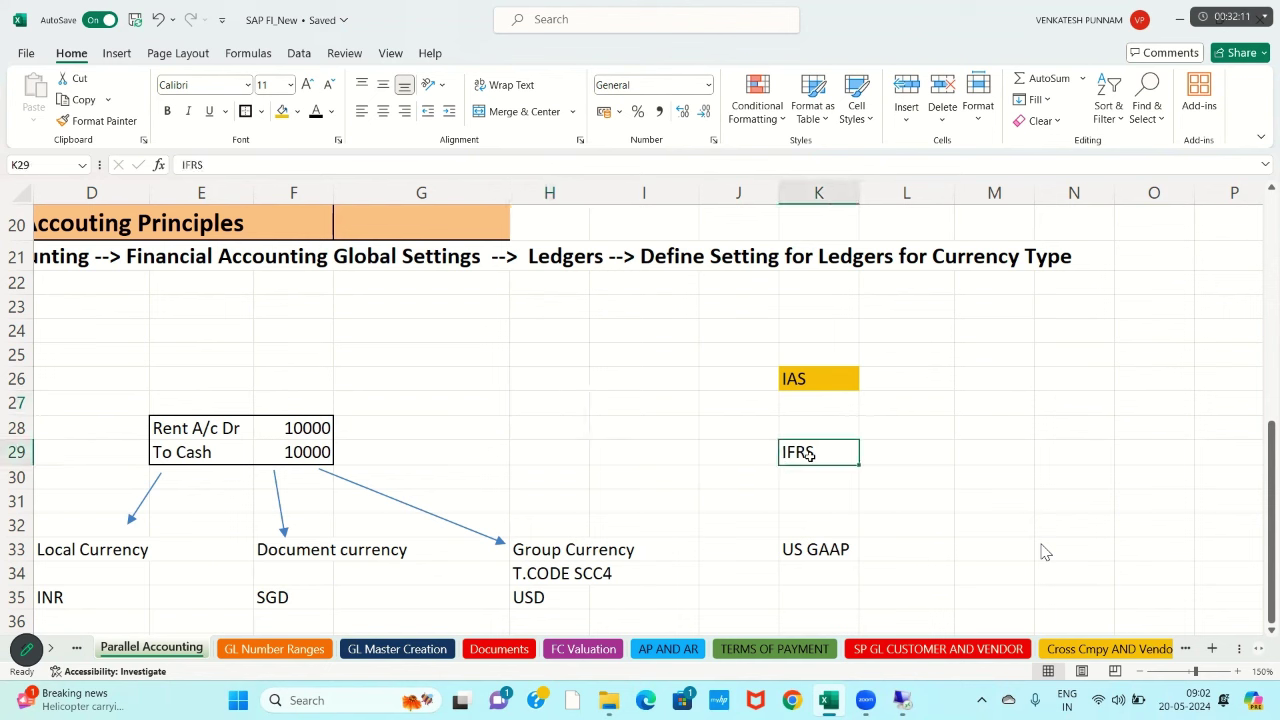
pyautogui.click(800, 553)
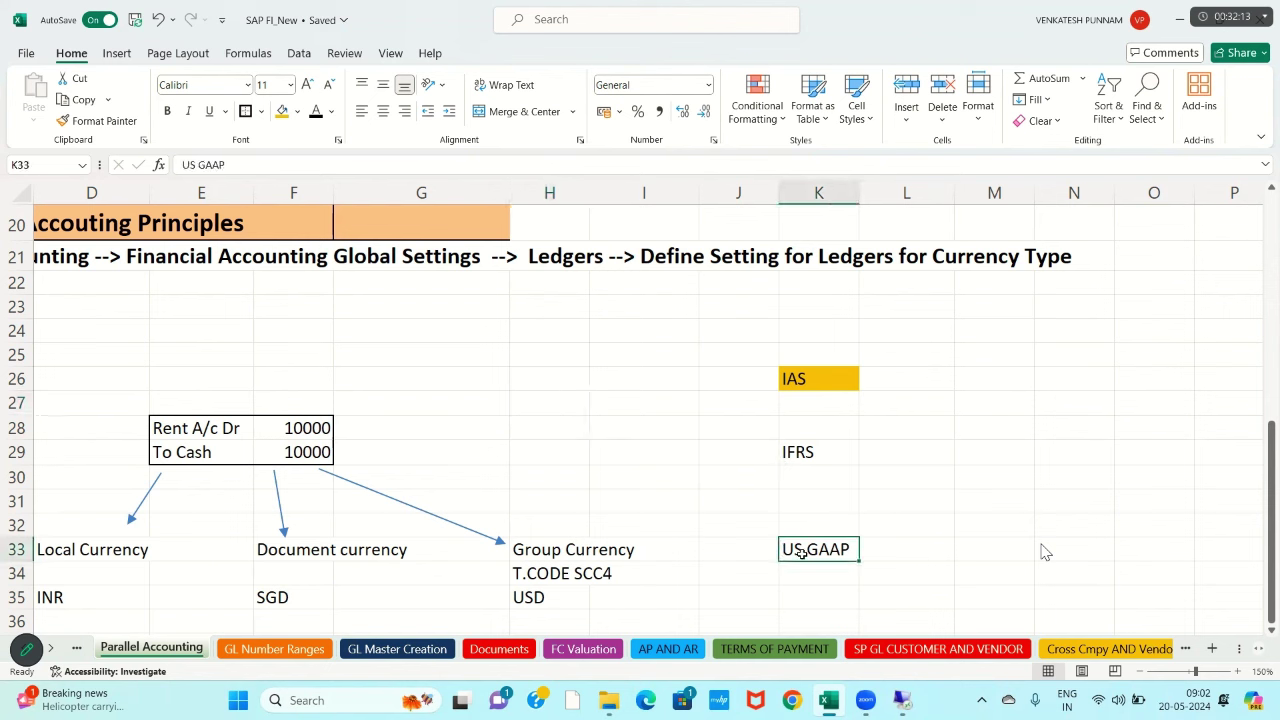